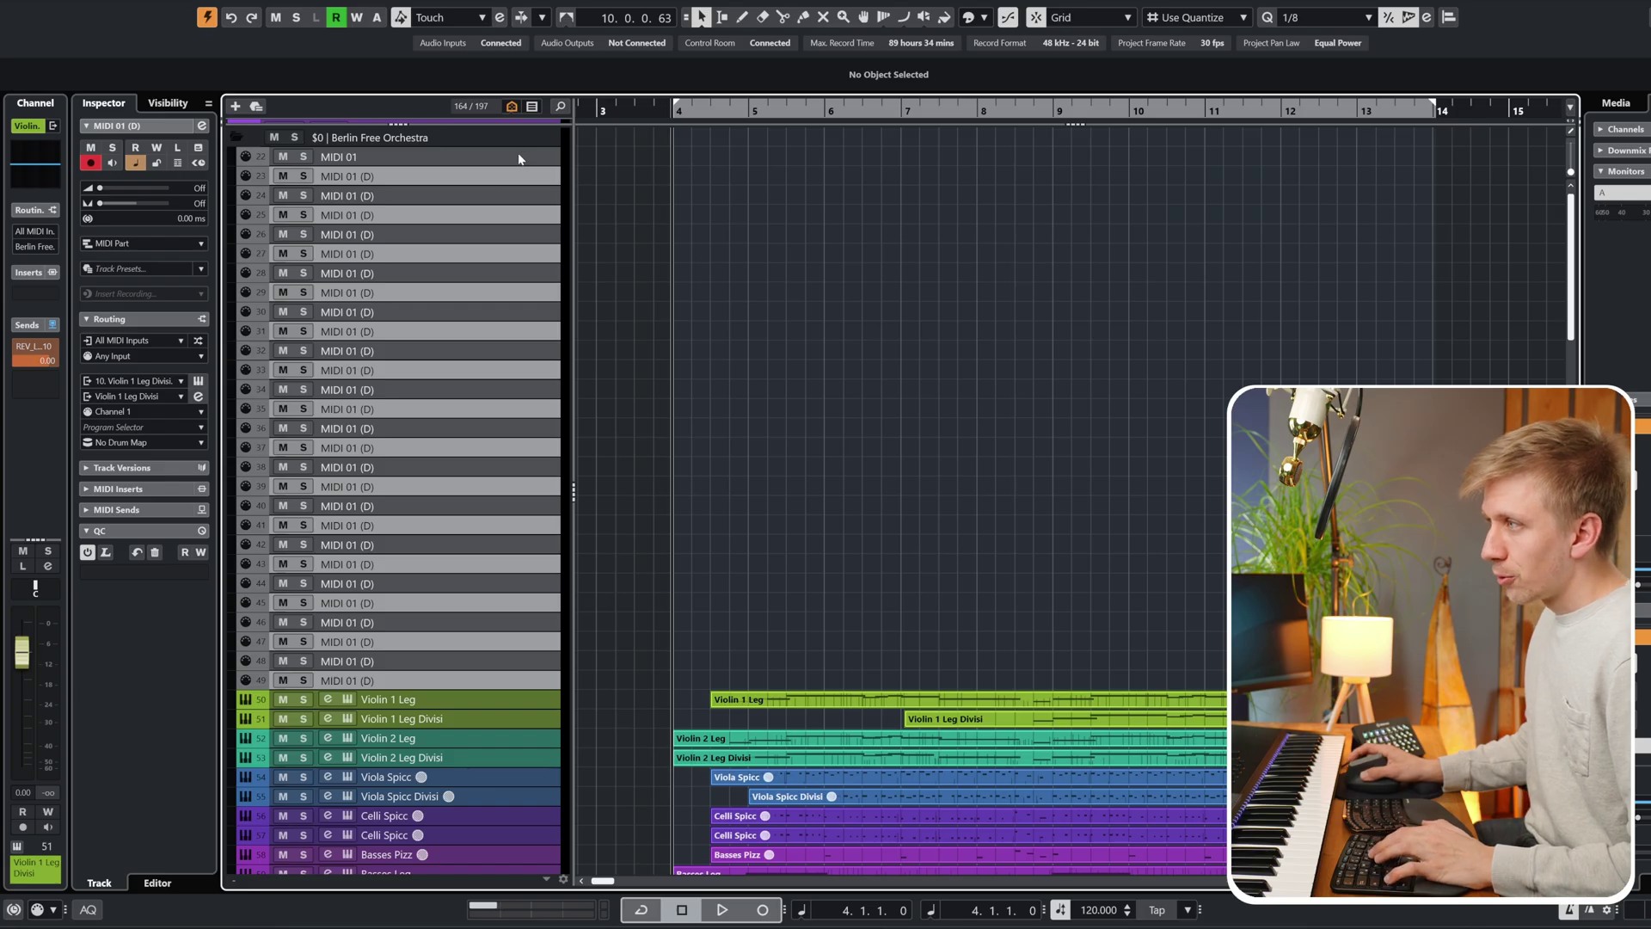
Scroll the track list and reveal every hidden template track with Ctrl+Shift+H
{"action": "scroll", "coordinate": [518, 158], "scroll_direction": "down", "scroll_amount": 20}
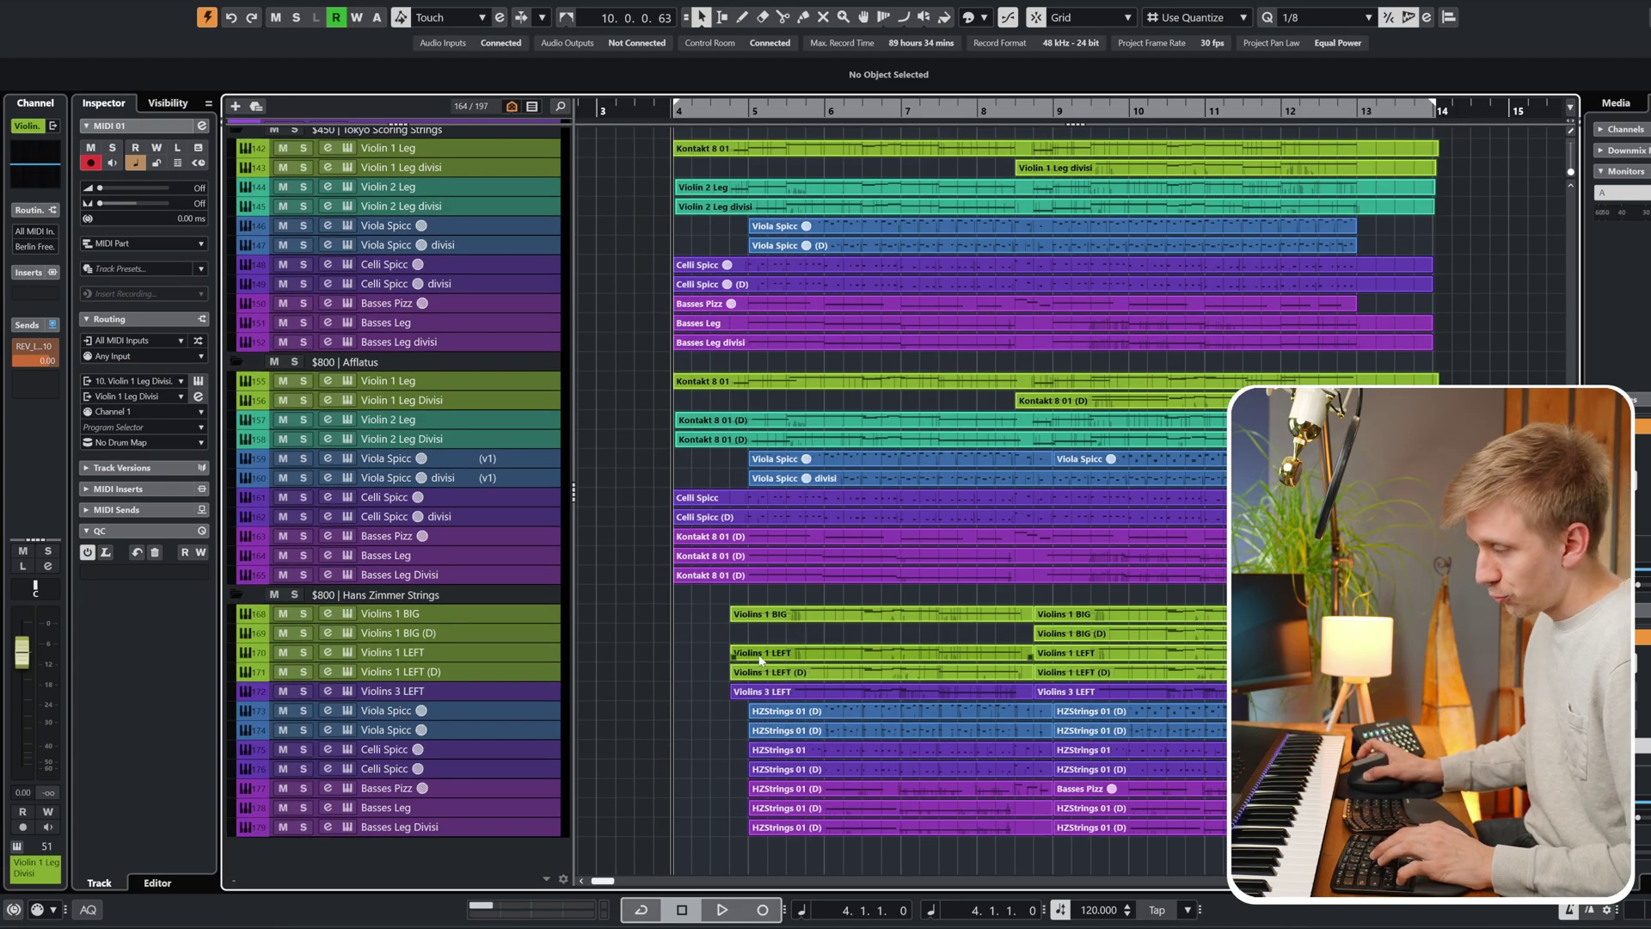
{"action": "scroll", "coordinate": [759, 659], "scroll_direction": "up", "scroll_amount": 20}
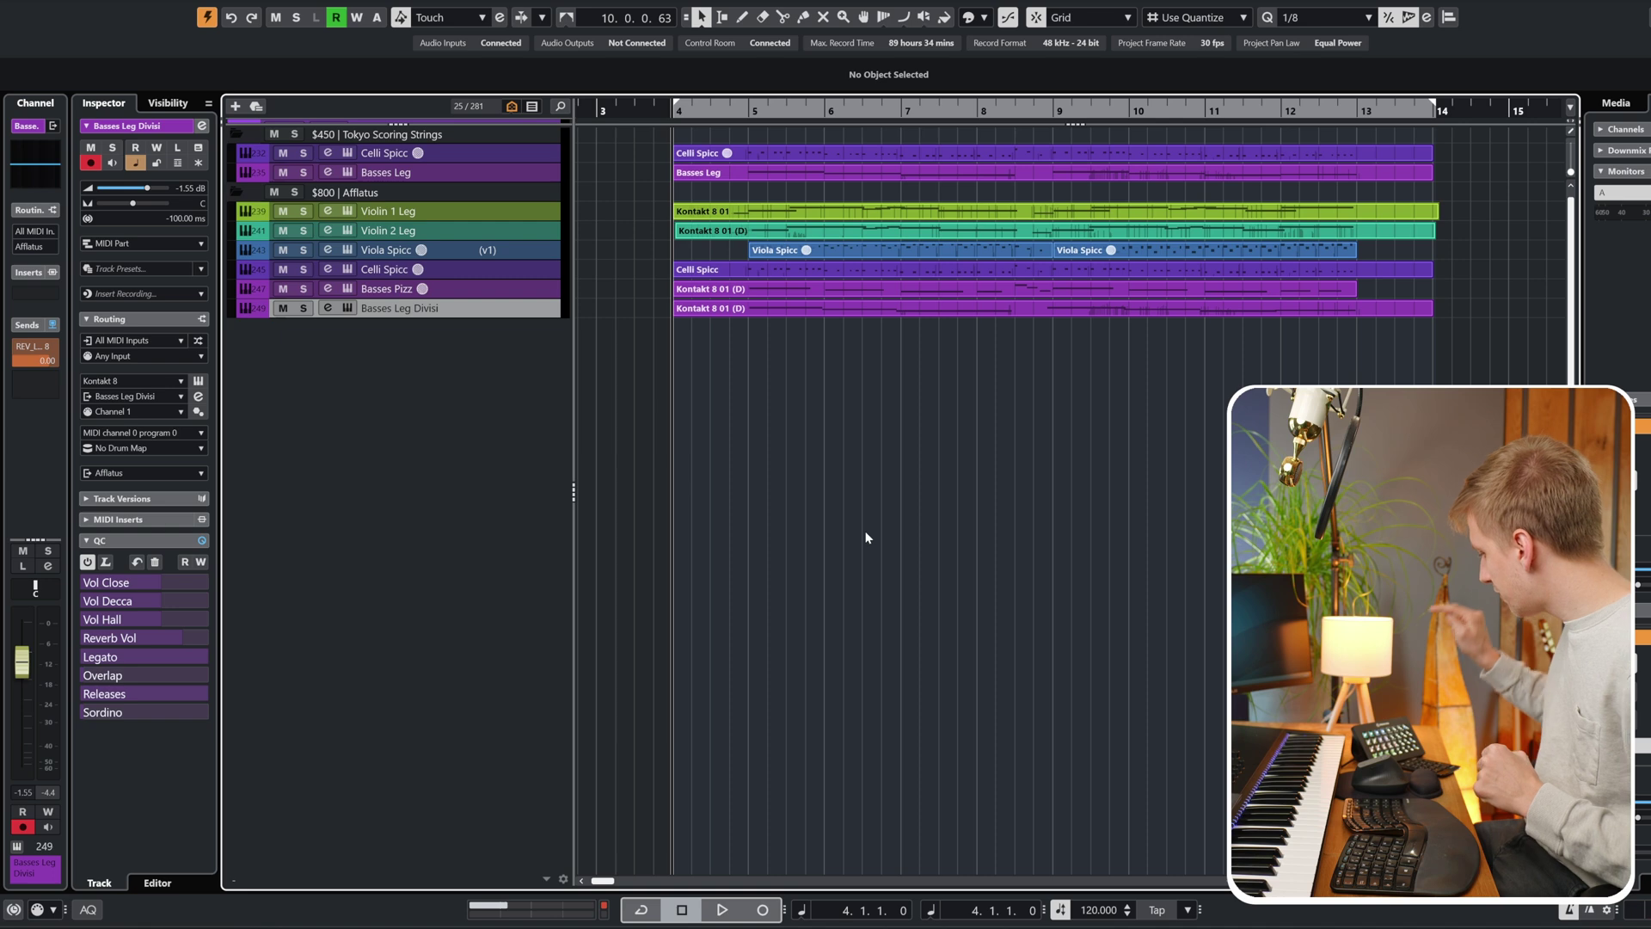
{"action": "key", "text": "ctrl+shift+h"}
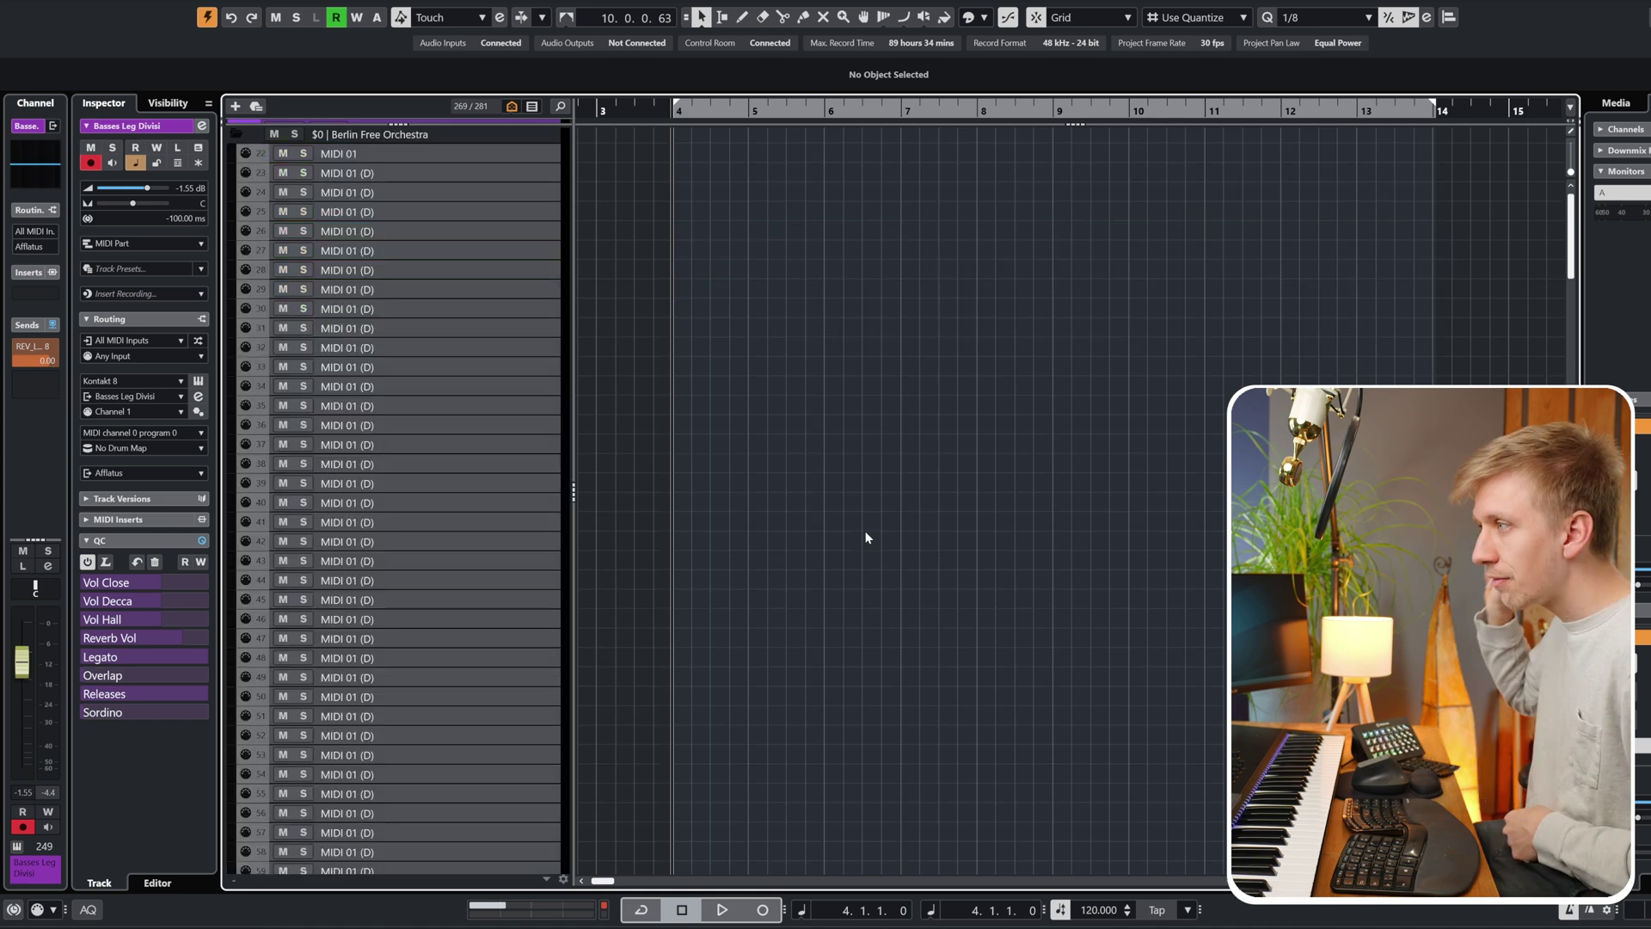
{"action": "scroll", "coordinate": [885, 513], "scroll_direction": "down", "scroll_amount": 5}
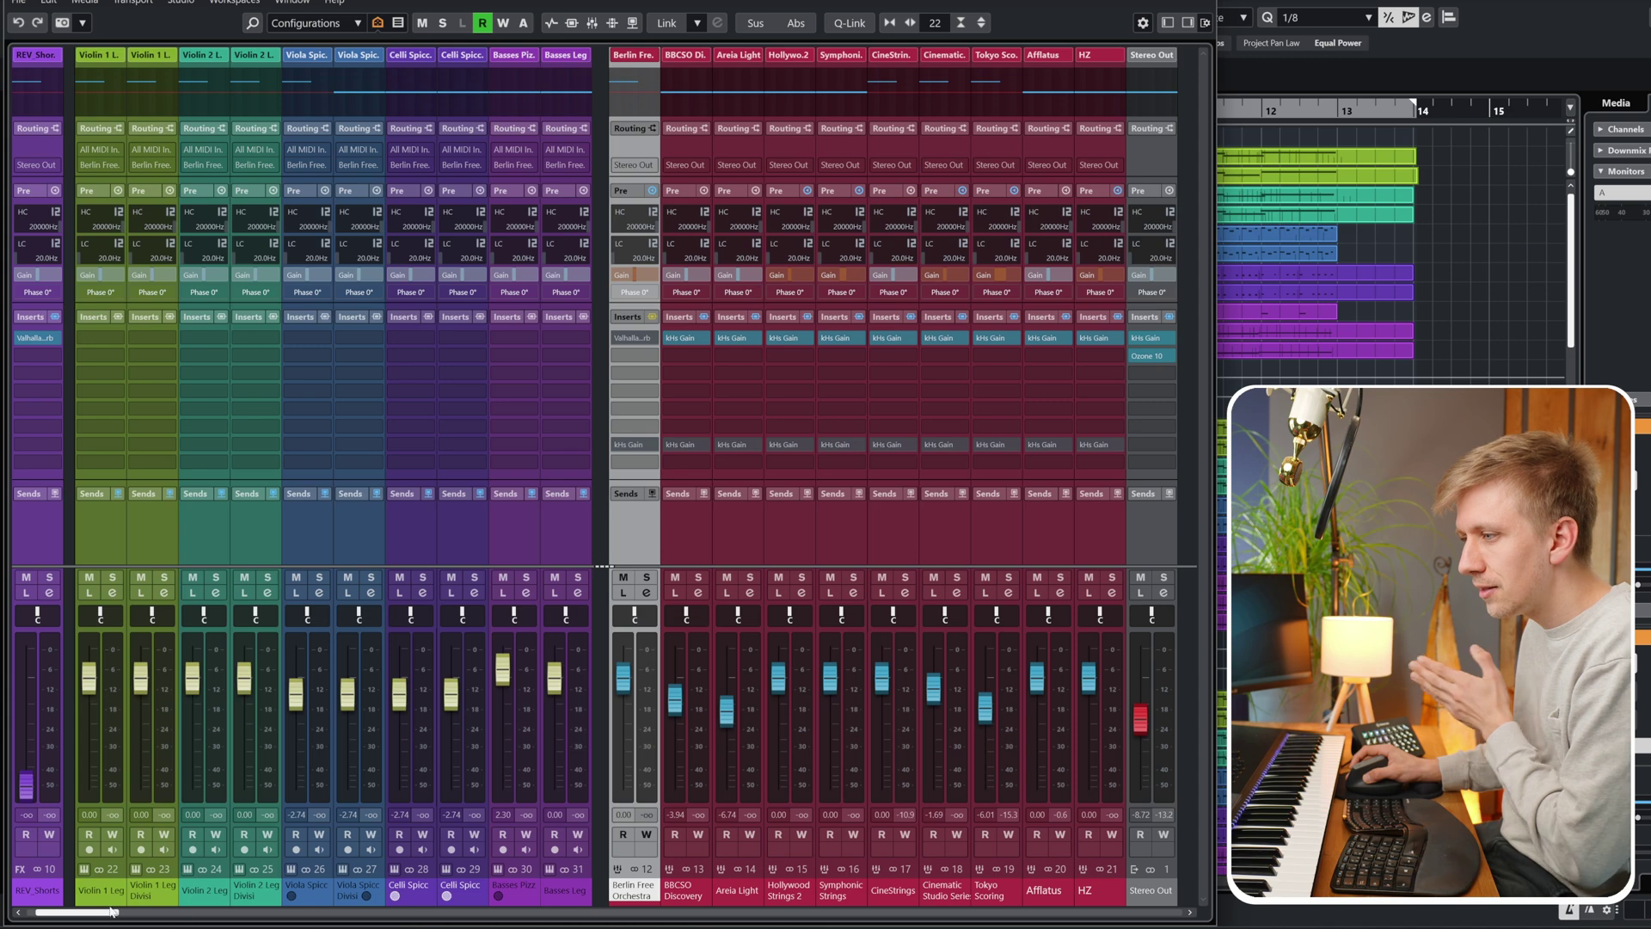
Step through the channels from BBCSO Discovery, CineStrings and REV_Shorts 1 to Viola Spicc Divisi
{"action": "left_click", "coordinate": [690, 555]}
{"action": "left_click", "coordinate": [882, 533]}
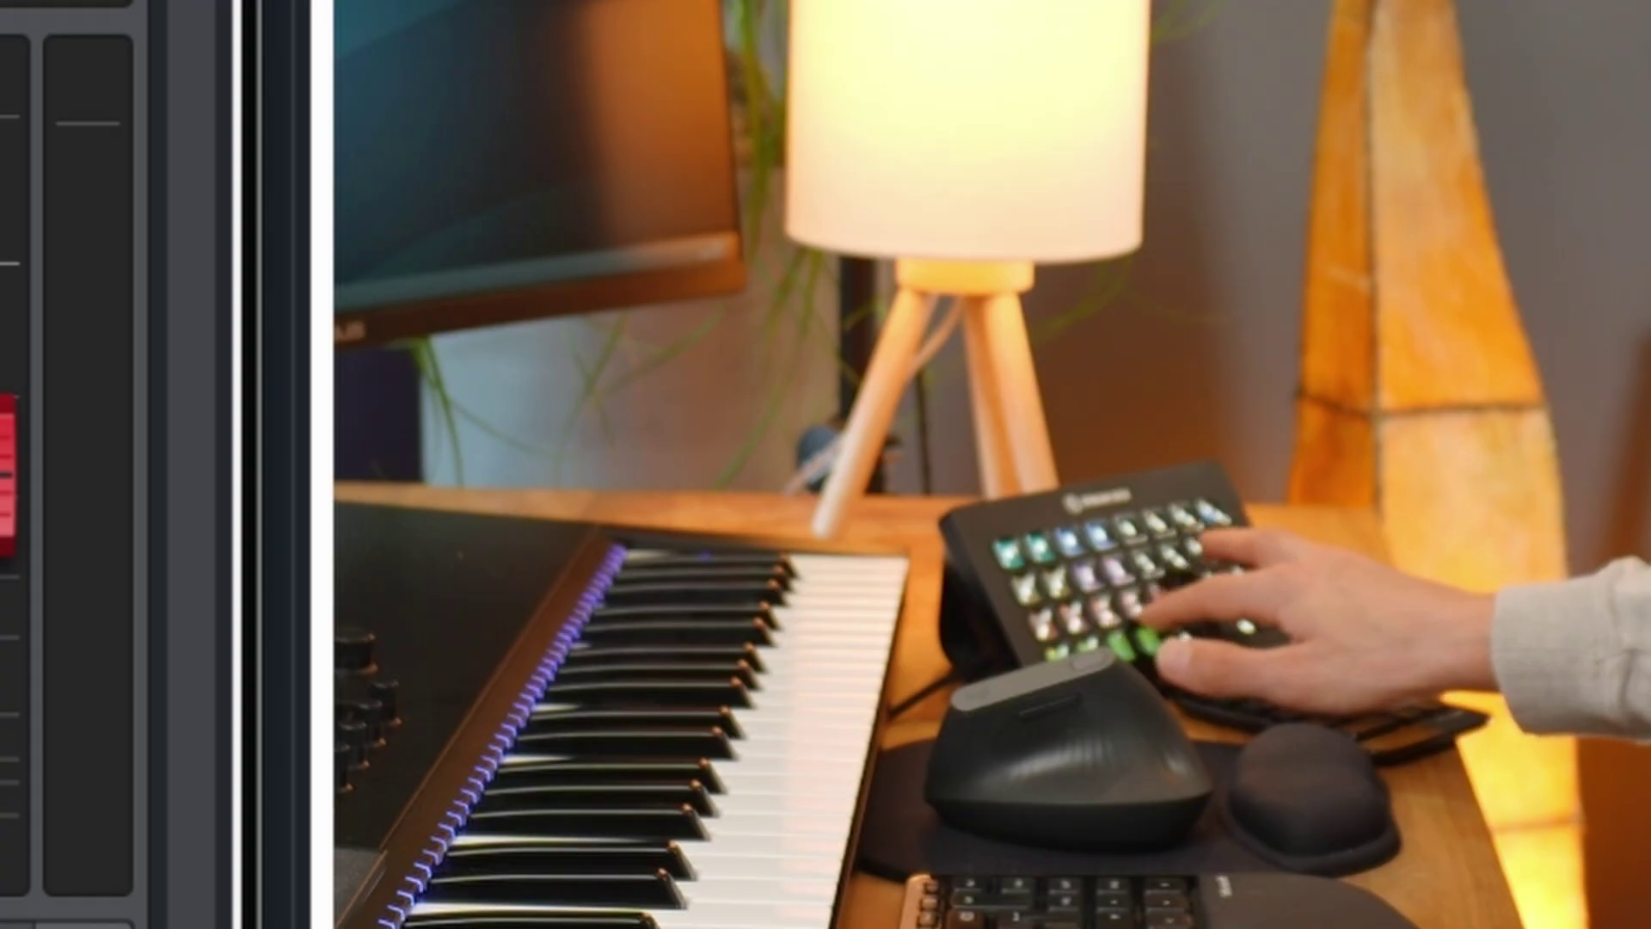
{"action": "key", "text": "Left"}
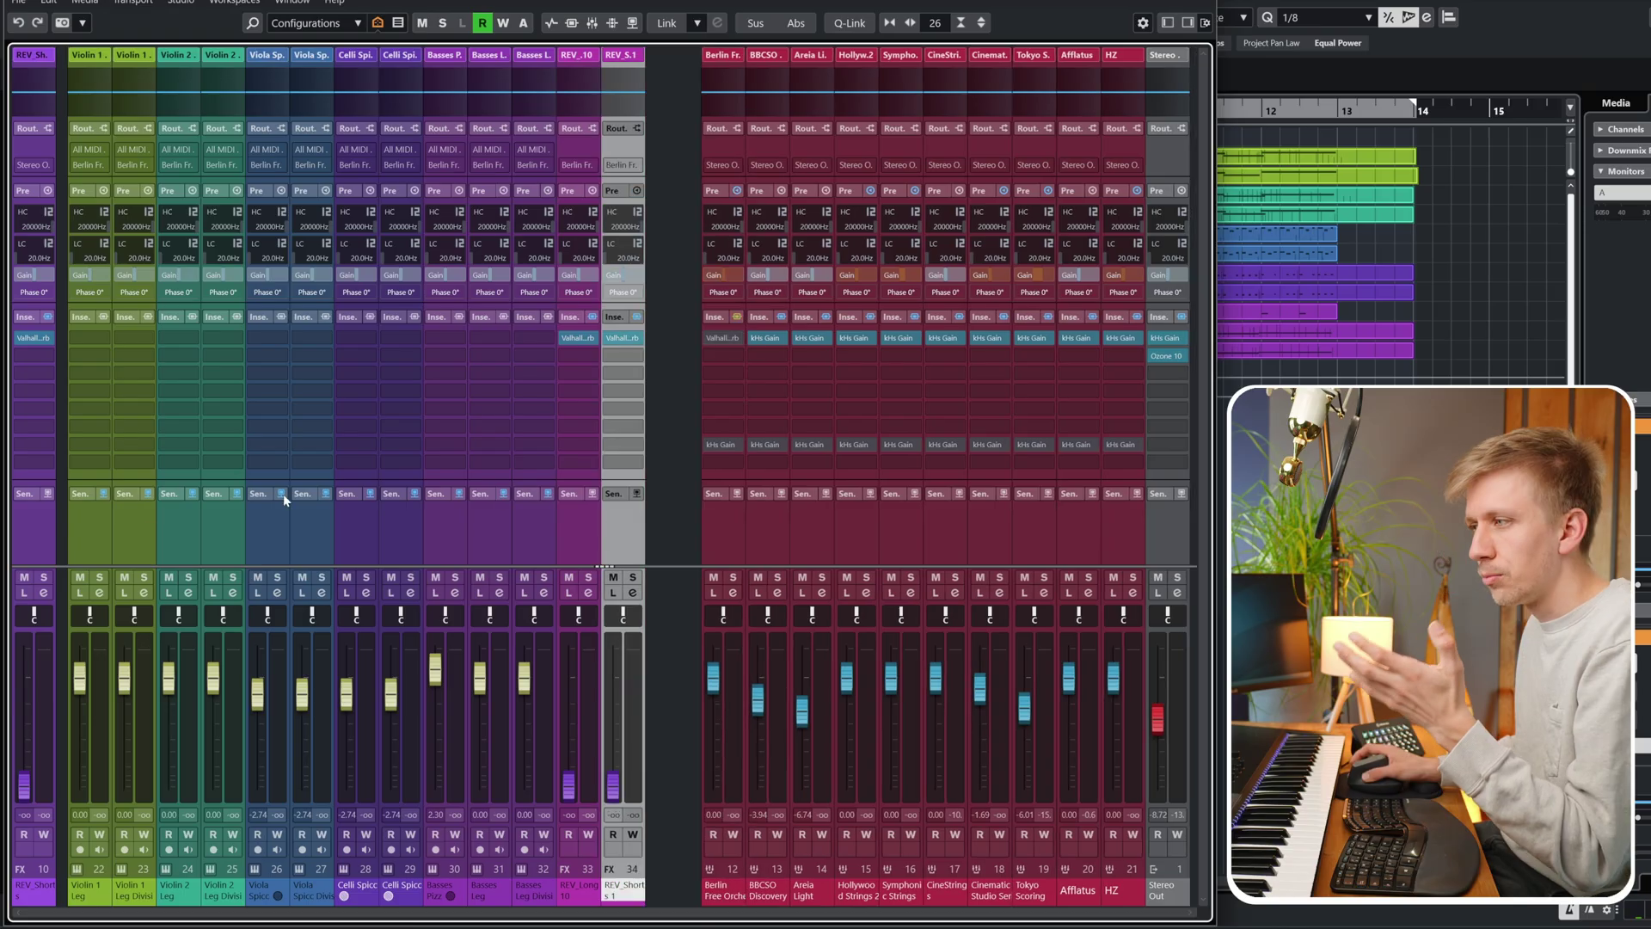
{"action": "left_click", "coordinate": [75, 569]}
{"action": "left_click", "coordinate": [147, 542]}
{"action": "left_click", "coordinate": [185, 540]}
{"action": "left_click", "coordinate": [224, 538]}
{"action": "left_click", "coordinate": [255, 544]}
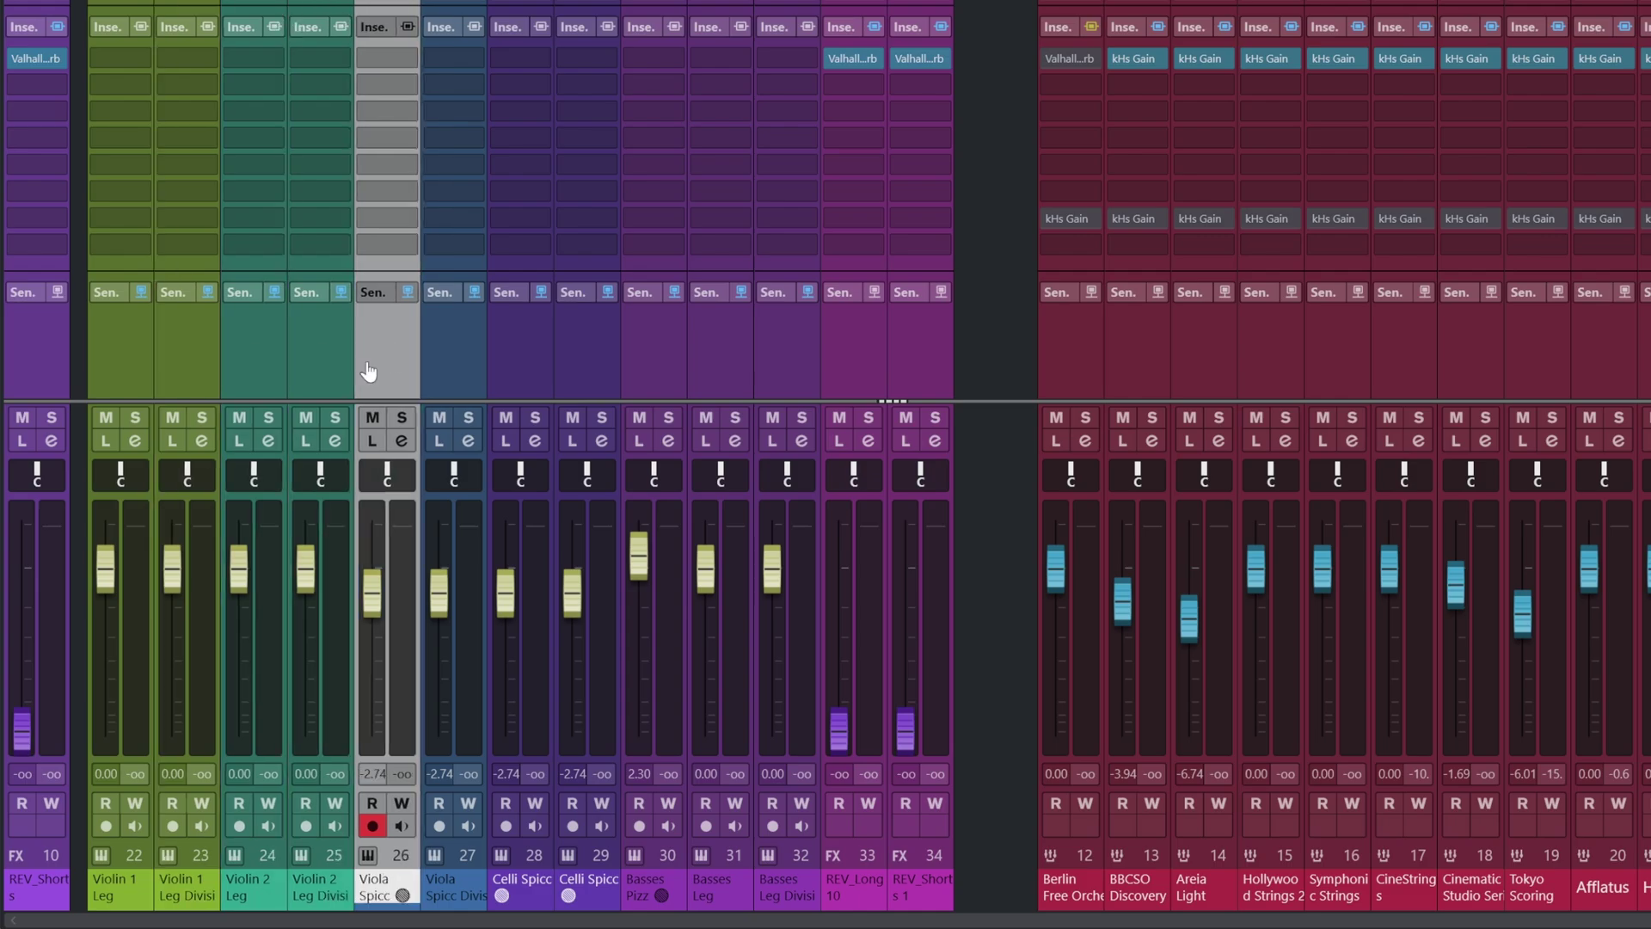
{"action": "left_click", "coordinate": [307, 545]}
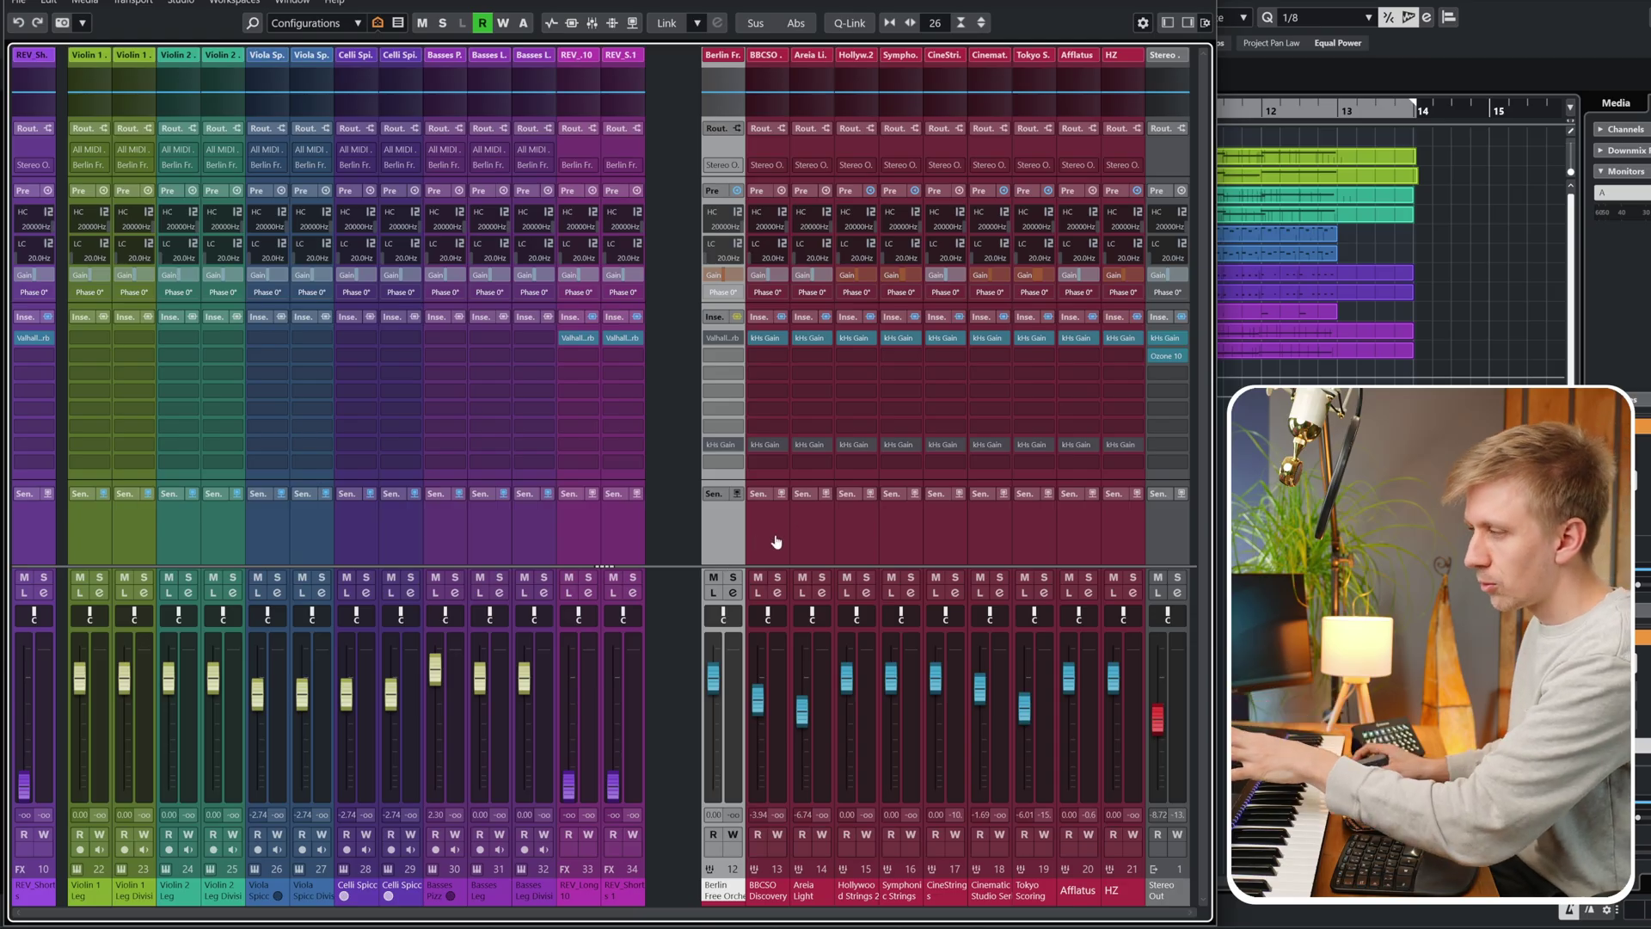
Select each orchestra channel in turn, from BBCSO Discovery through Cinematic Studio Series to Tokyo Scoring
{"action": "left_click", "coordinate": [776, 542]}
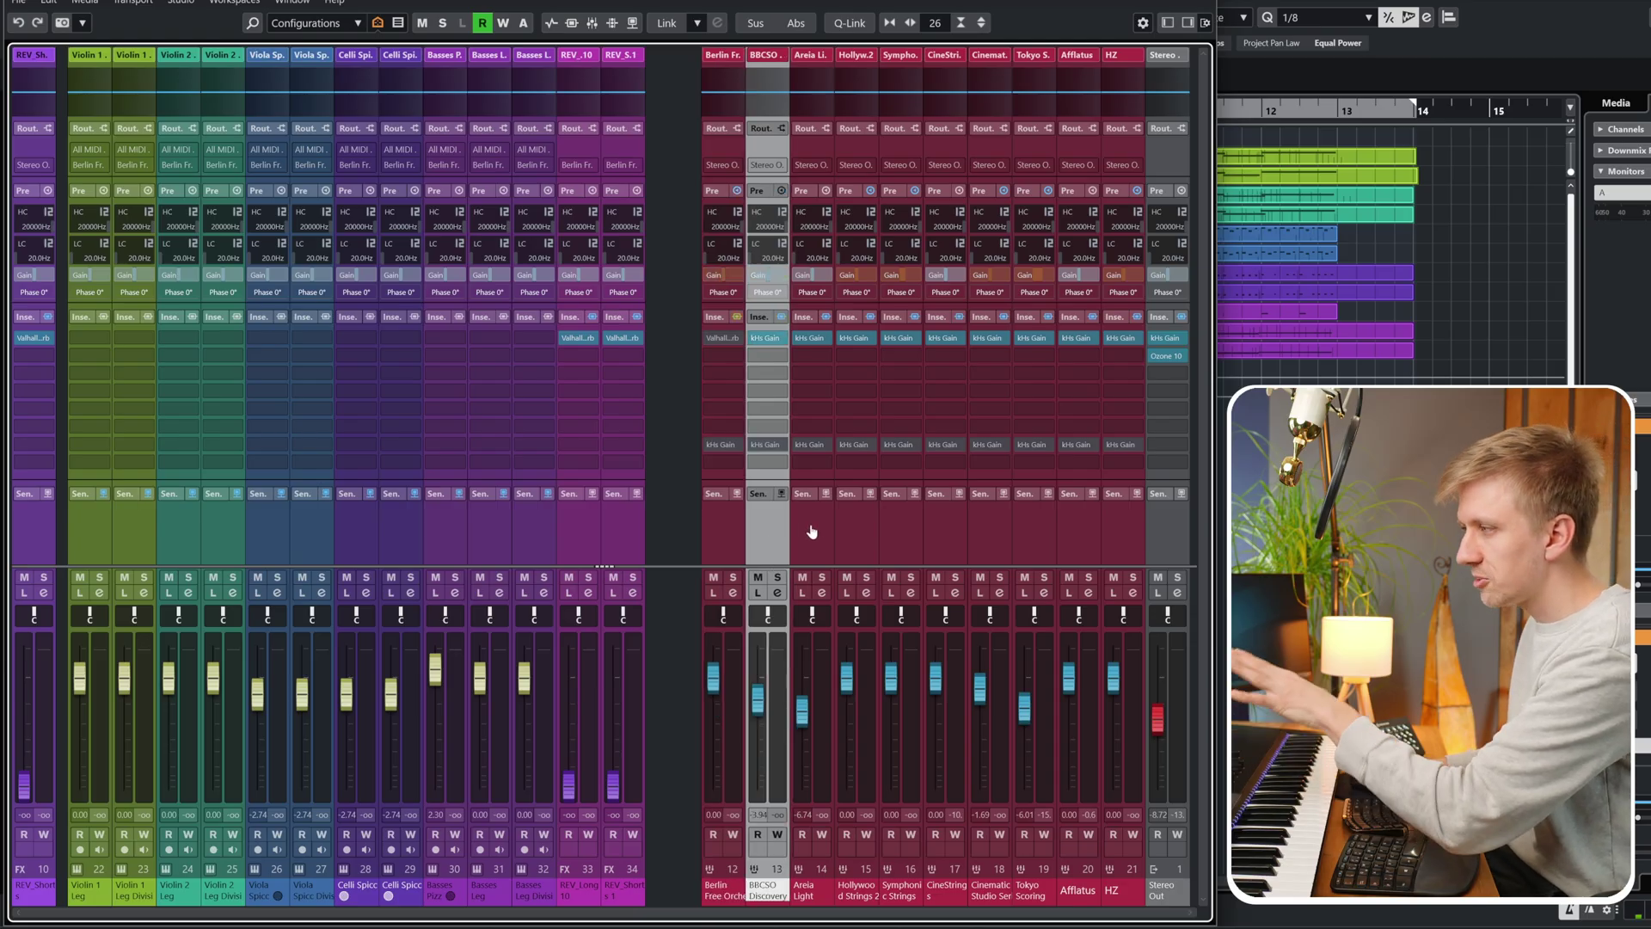
{"action": "left_click", "coordinate": [813, 535]}
{"action": "left_click", "coordinate": [863, 538]}
{"action": "left_click", "coordinate": [905, 542]}
{"action": "left_click", "coordinate": [946, 543]}
{"action": "left_click", "coordinate": [989, 545]}
{"action": "left_click", "coordinate": [1385, 369]}
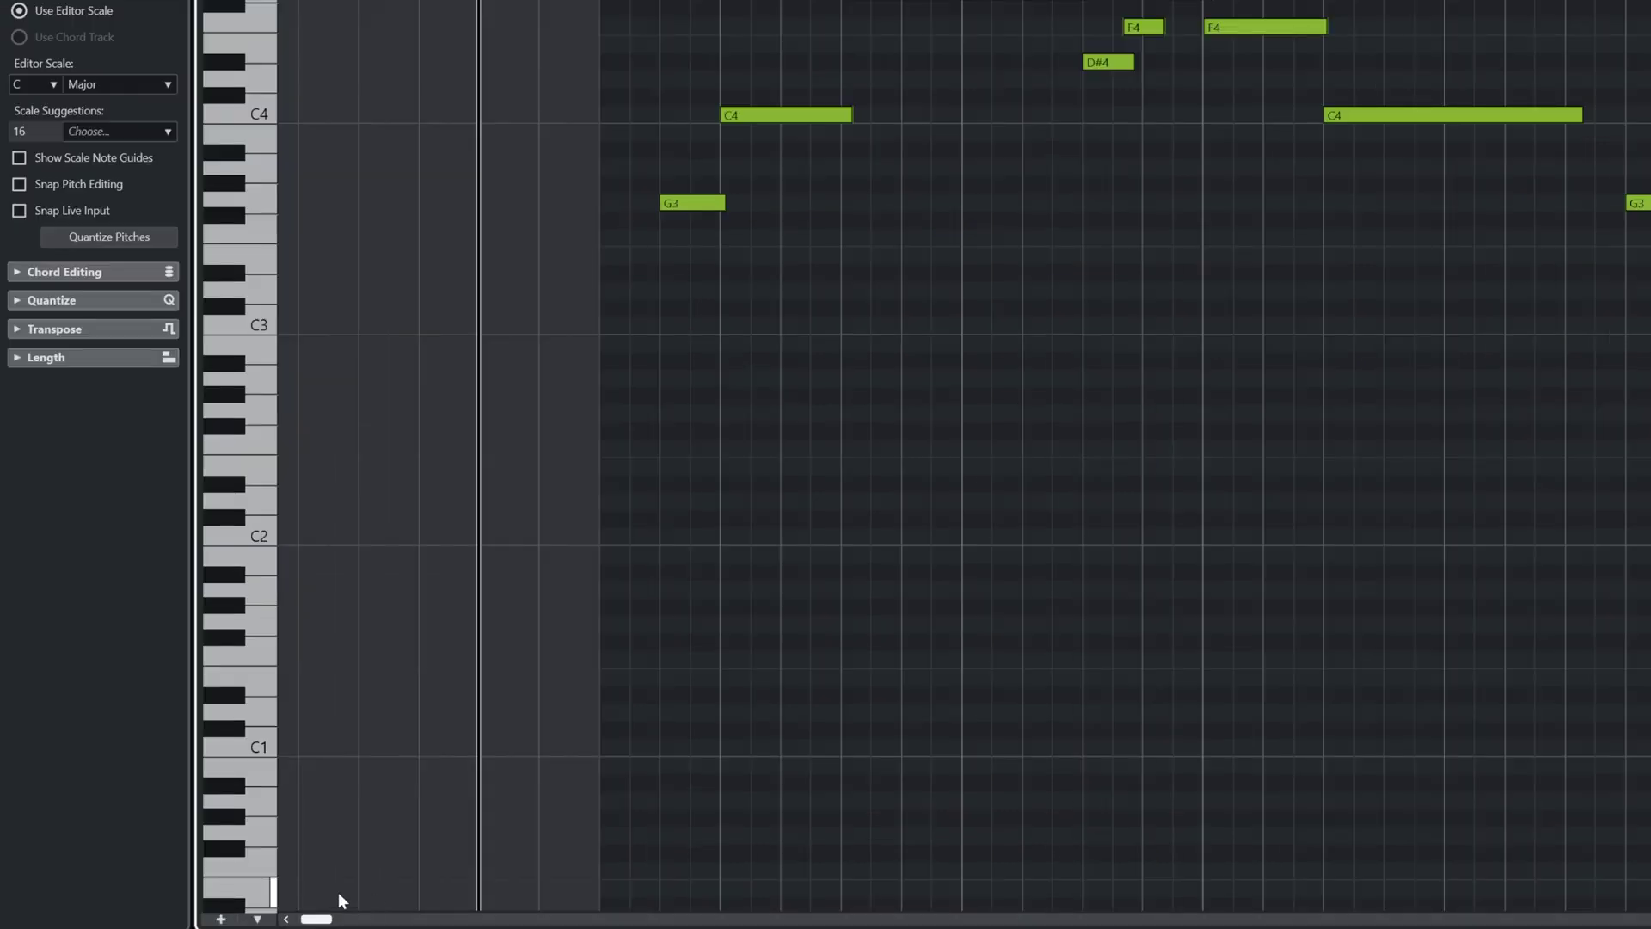
Add Modulation CC 1 and Expression CC 11 controller lanes and shrink the Expression lane
{"action": "left_click", "coordinate": [220, 919]}
{"action": "left_click", "coordinate": [332, 576]}
{"action": "scroll", "coordinate": [1194, 302], "scroll_direction": "right", "scroll_amount": 5}
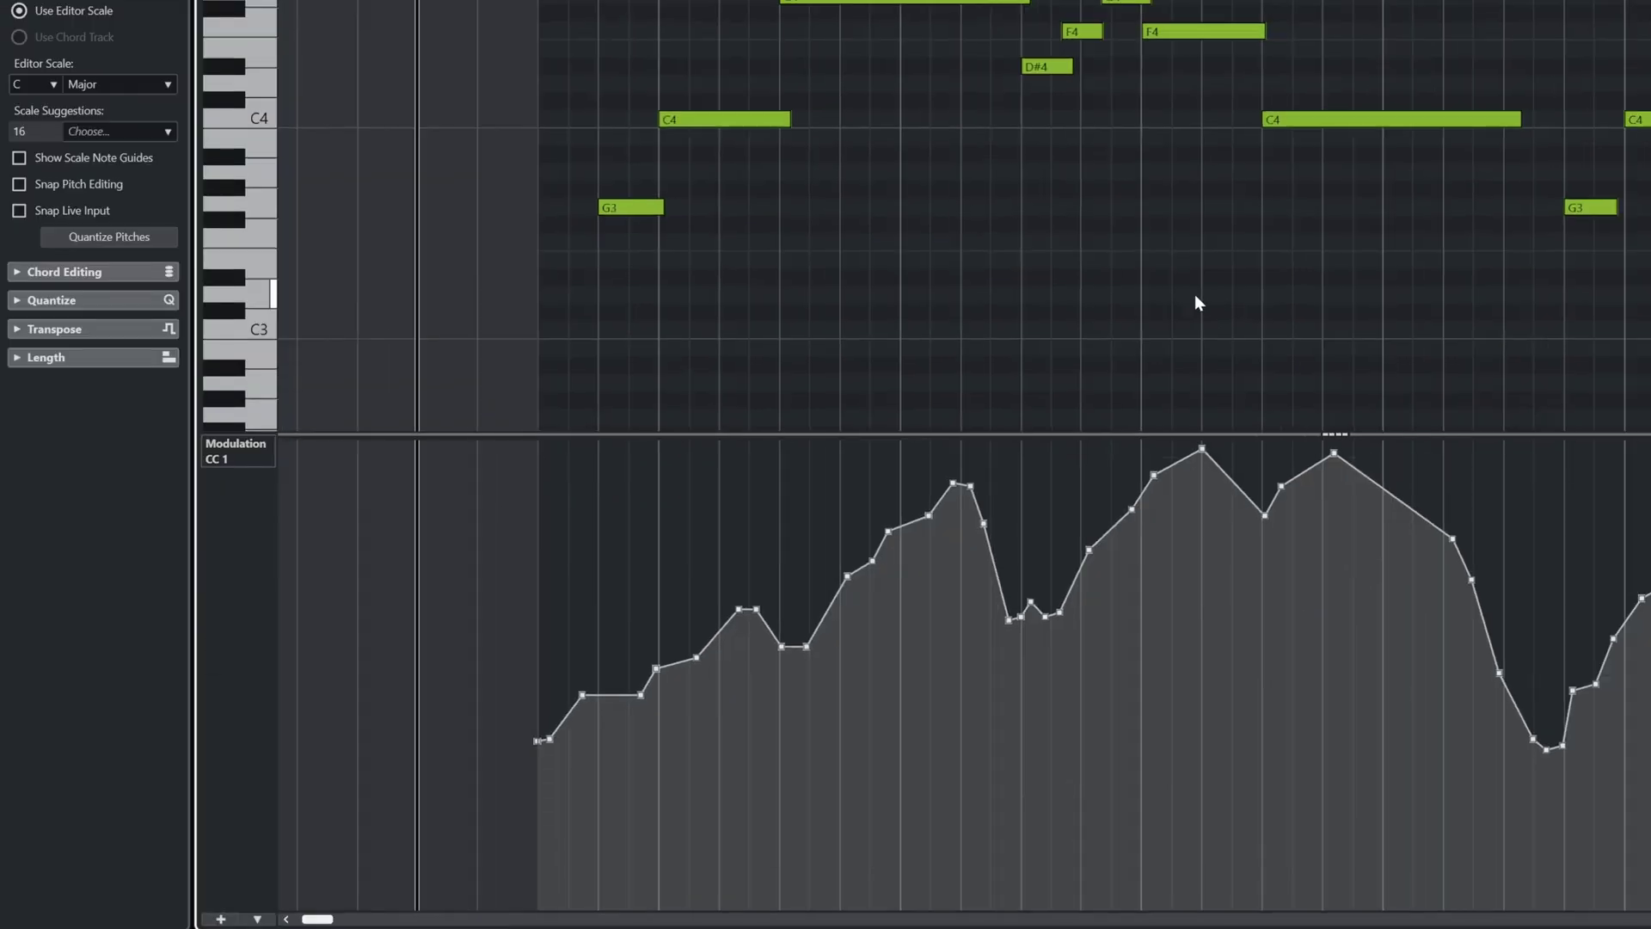
{"action": "left_click", "coordinate": [221, 919]}
{"action": "left_click", "coordinate": [330, 716]}
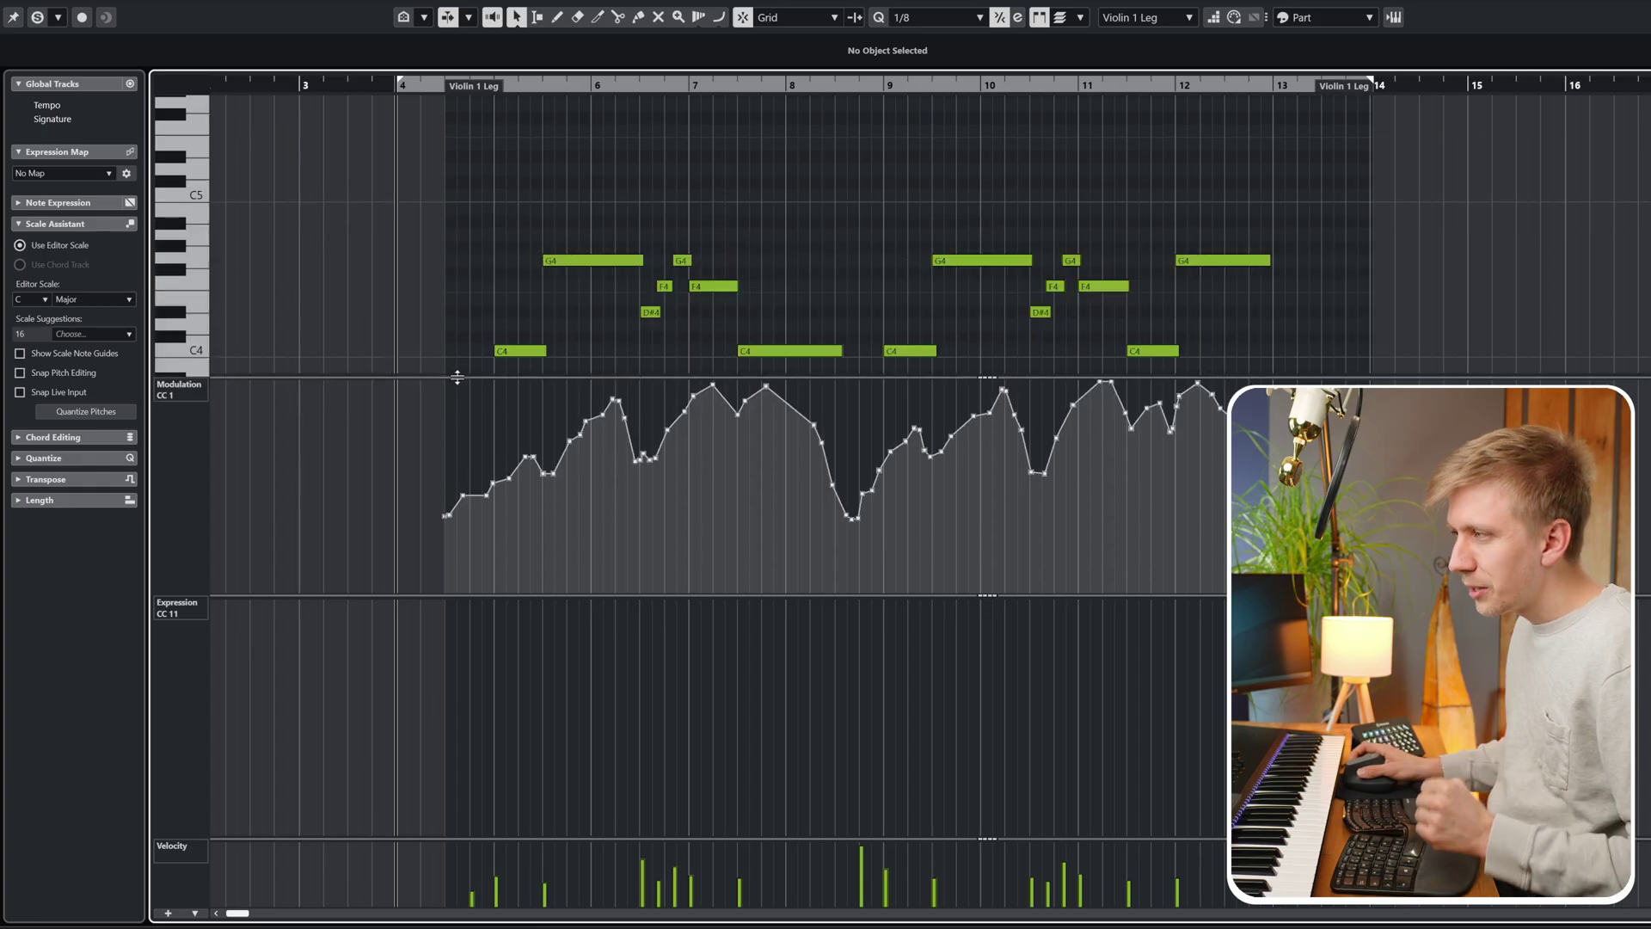
{"action": "left_click_drag", "start_coordinate": [440, 595], "coordinate": [445, 667]}
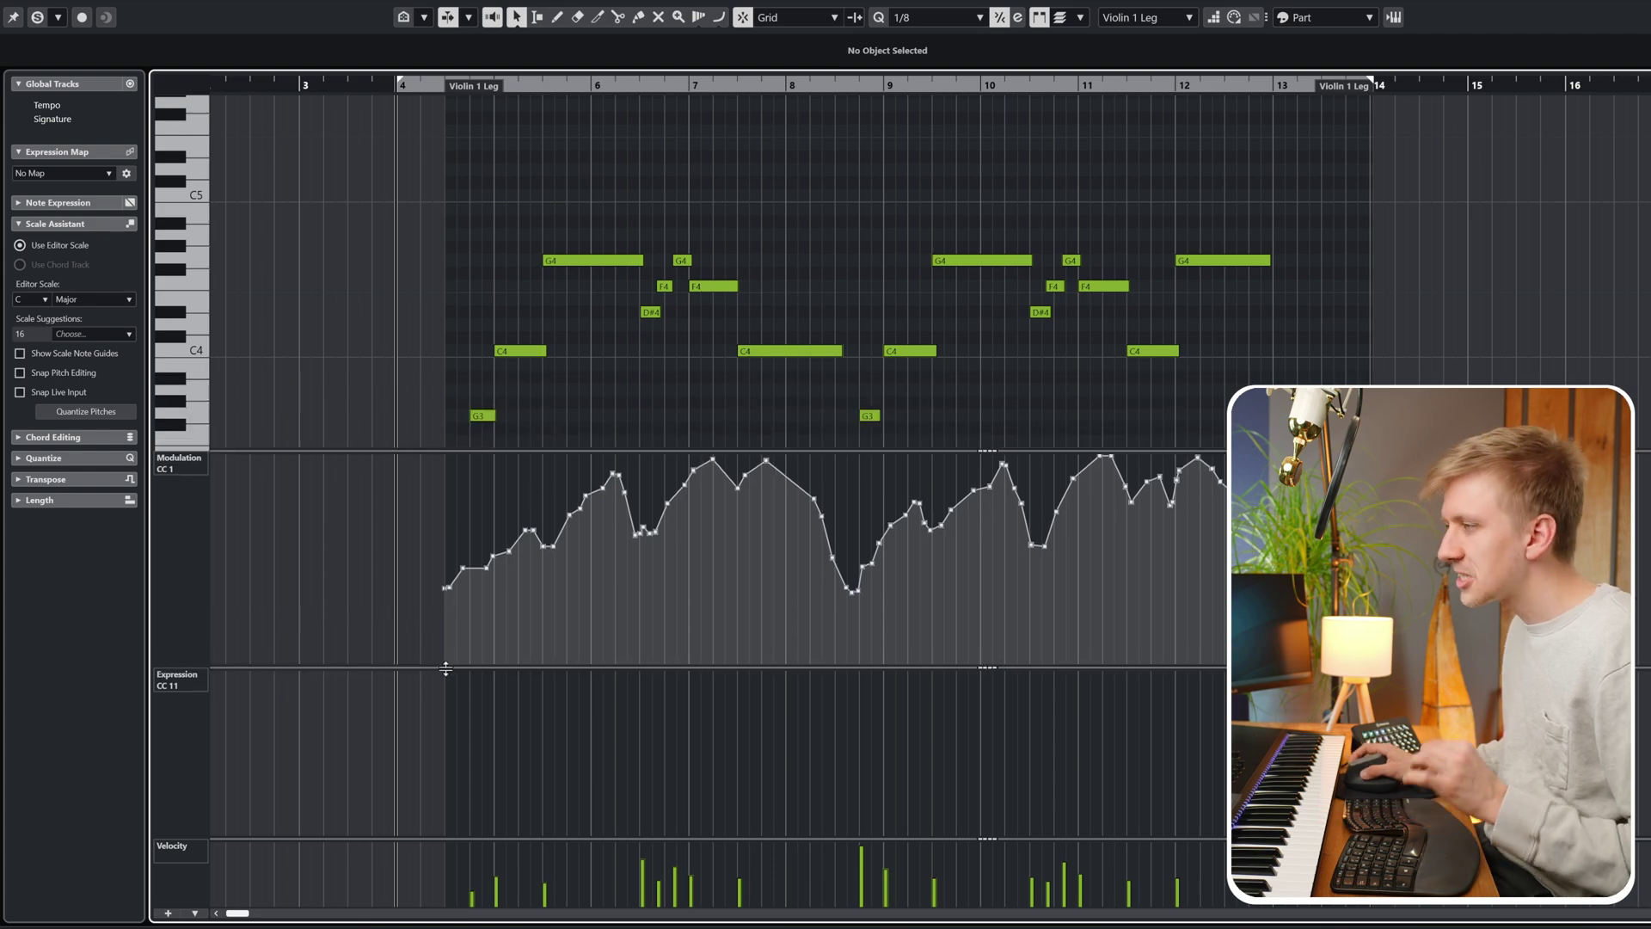
Apply the MOD & EXP controller lane preset, then the NO LANE preset to remove lanes
{"action": "left_click", "coordinate": [195, 913]}
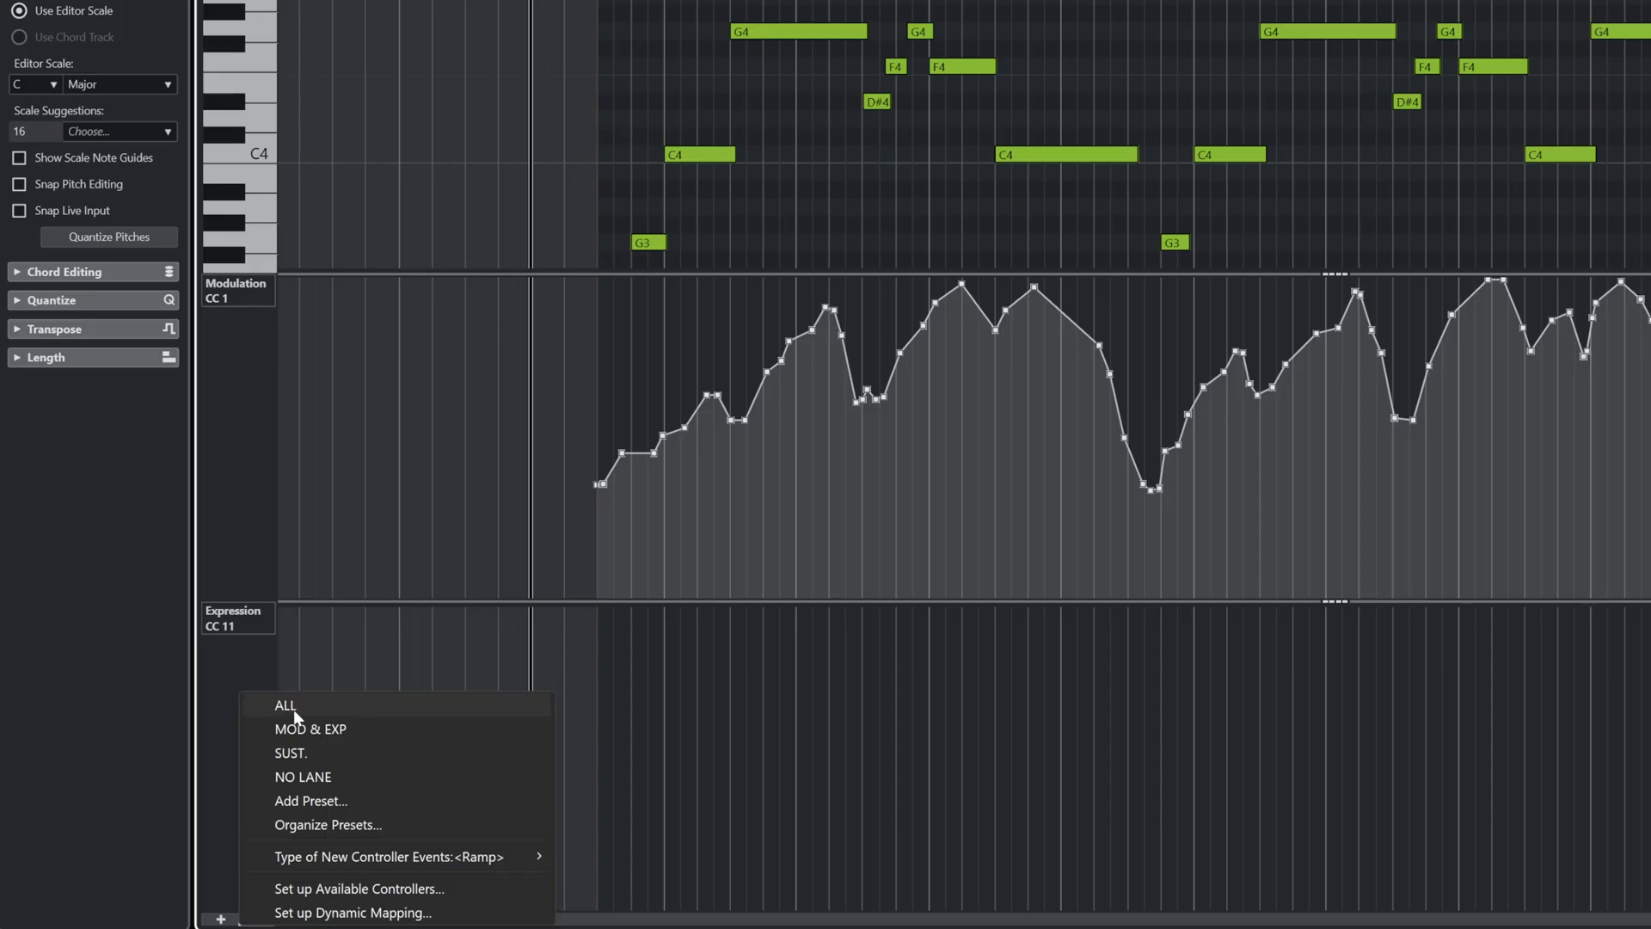
{"action": "left_click", "coordinate": [292, 730]}
{"action": "left_click", "coordinate": [258, 918]}
{"action": "left_click", "coordinate": [303, 777]}
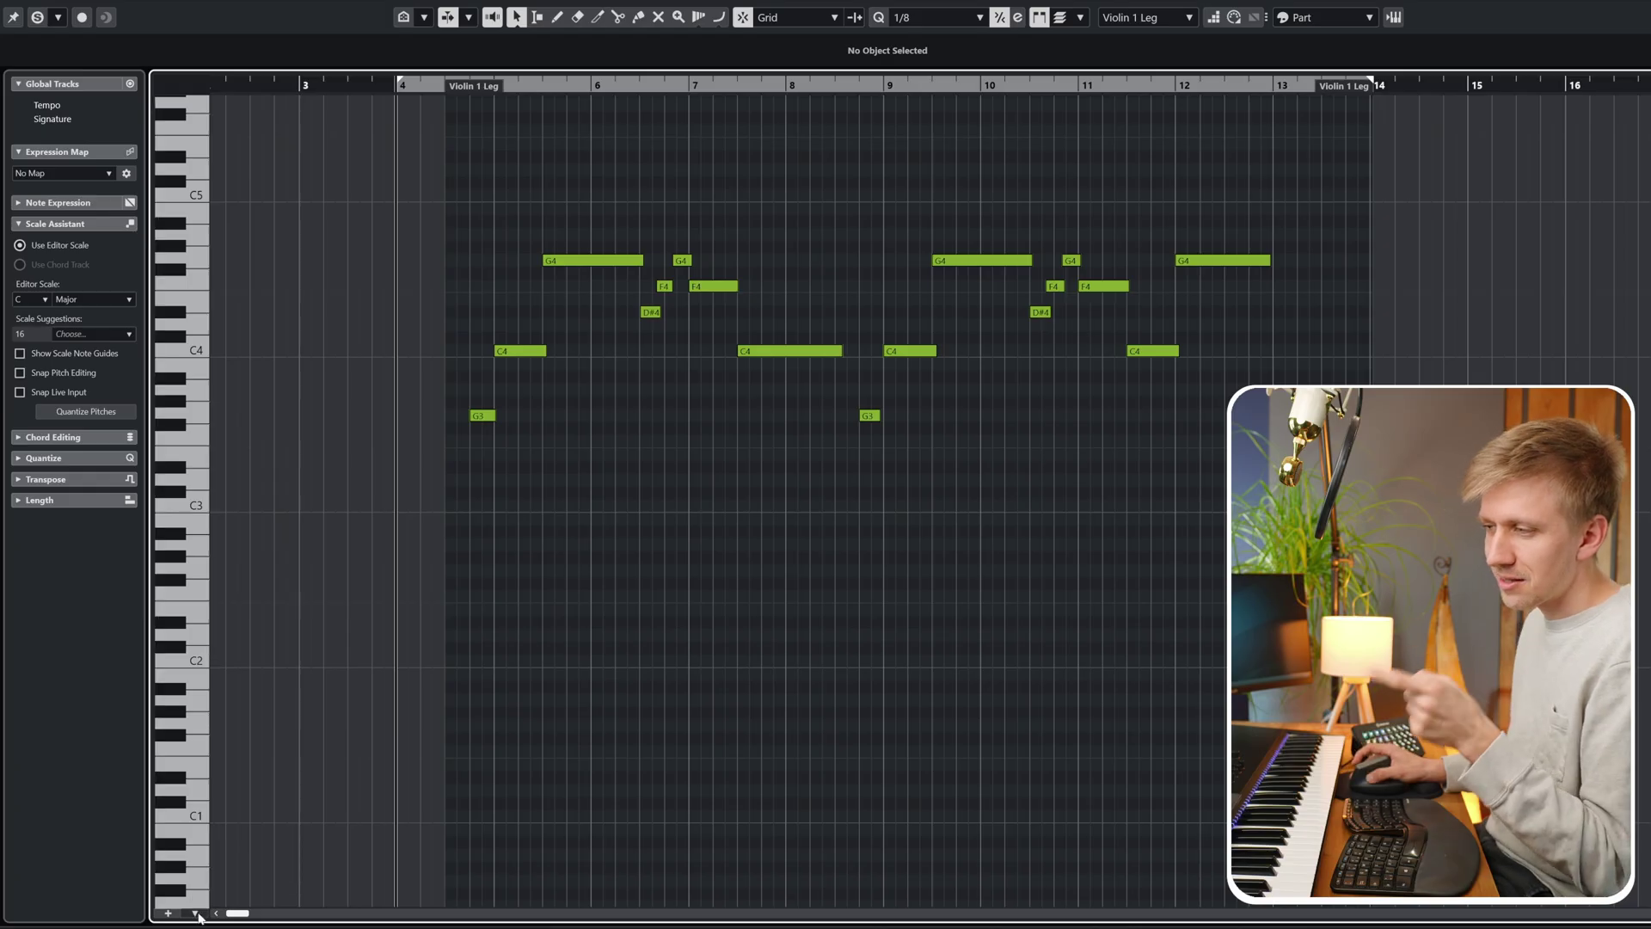
{"action": "left_click", "coordinate": [196, 914]}
{"action": "left_click", "coordinate": [394, 657]}
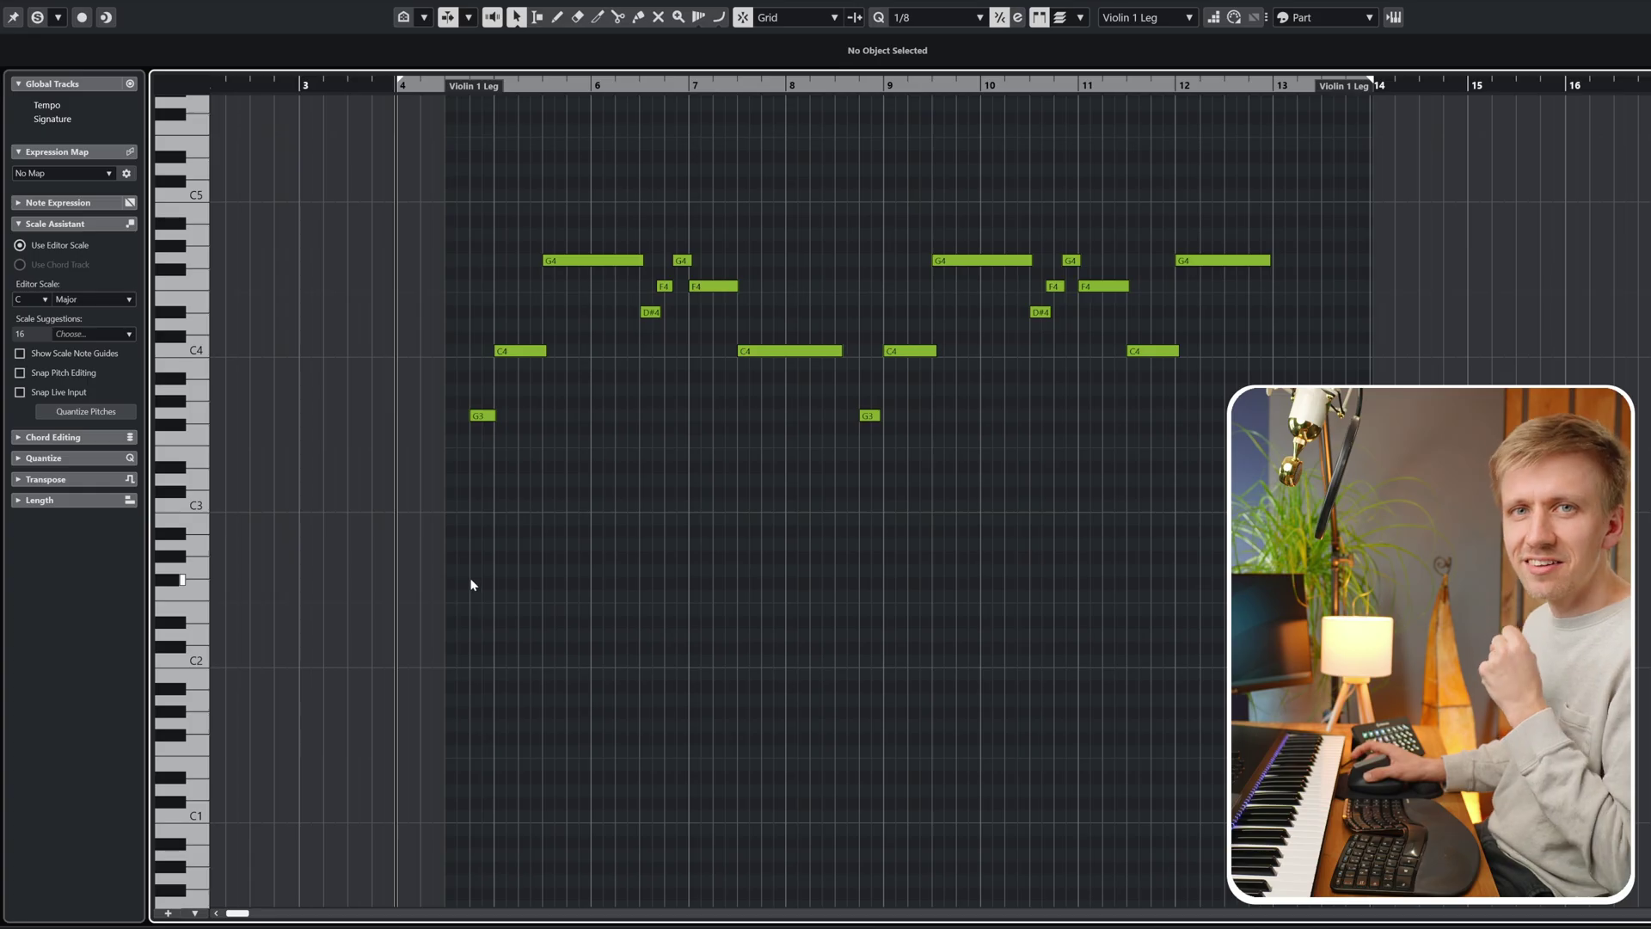
Switch controller lane setups by key command, ending with only a large Modulation lane
{"action": "key", "text": "ctrl+alt+l"}
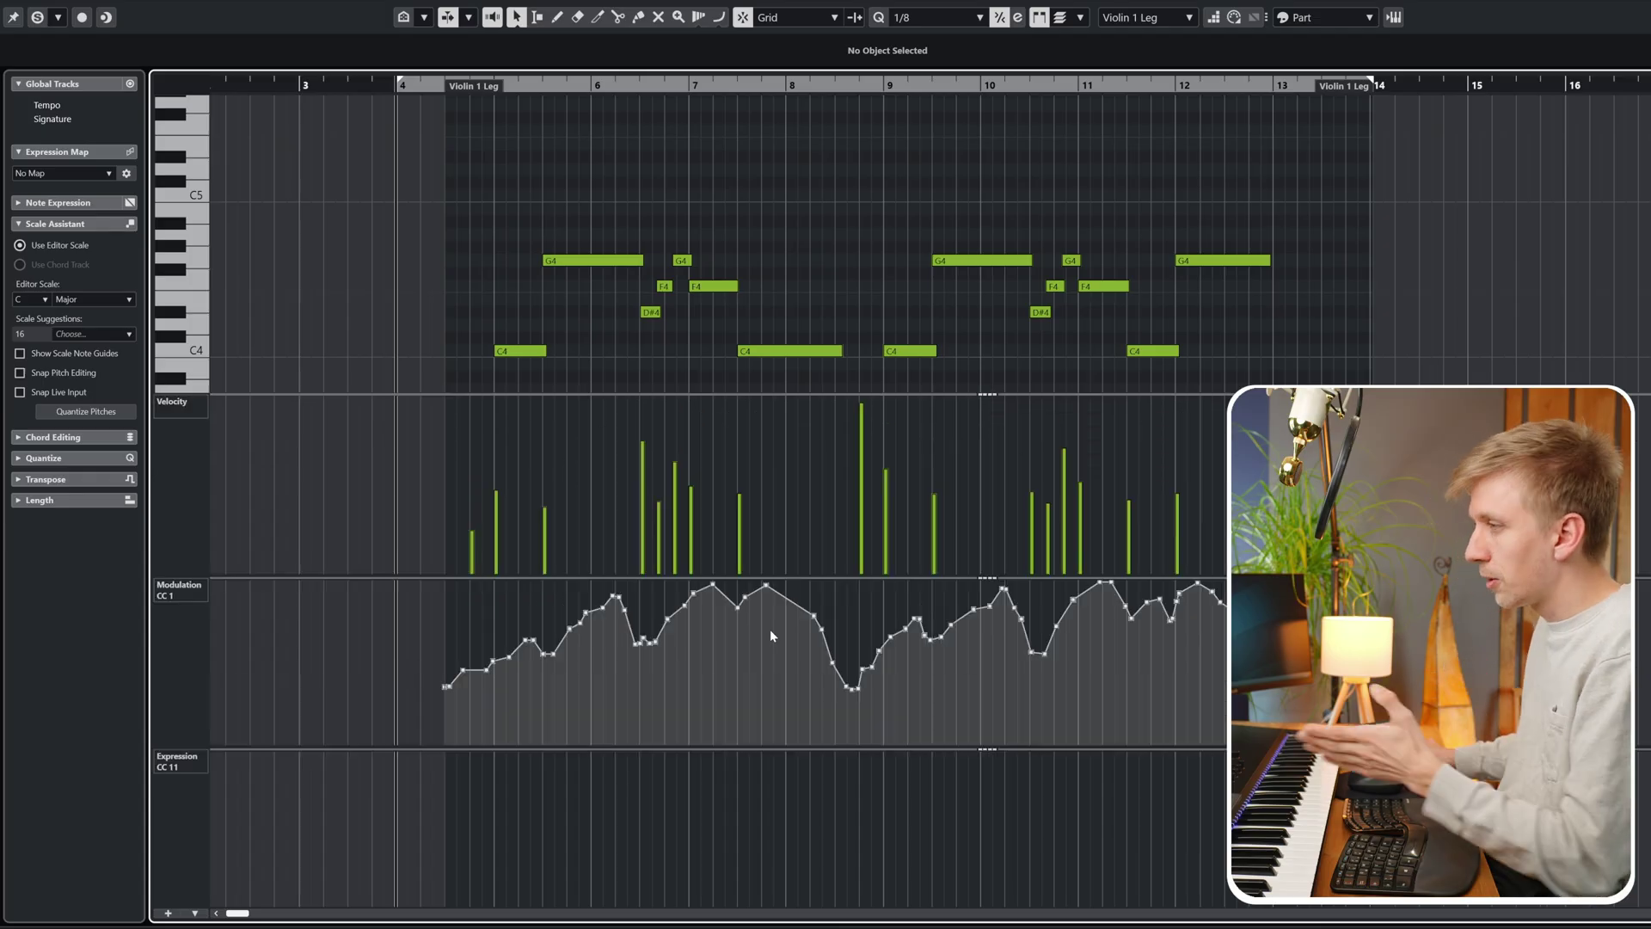
{"action": "key", "text": "ctrl+alt+l"}
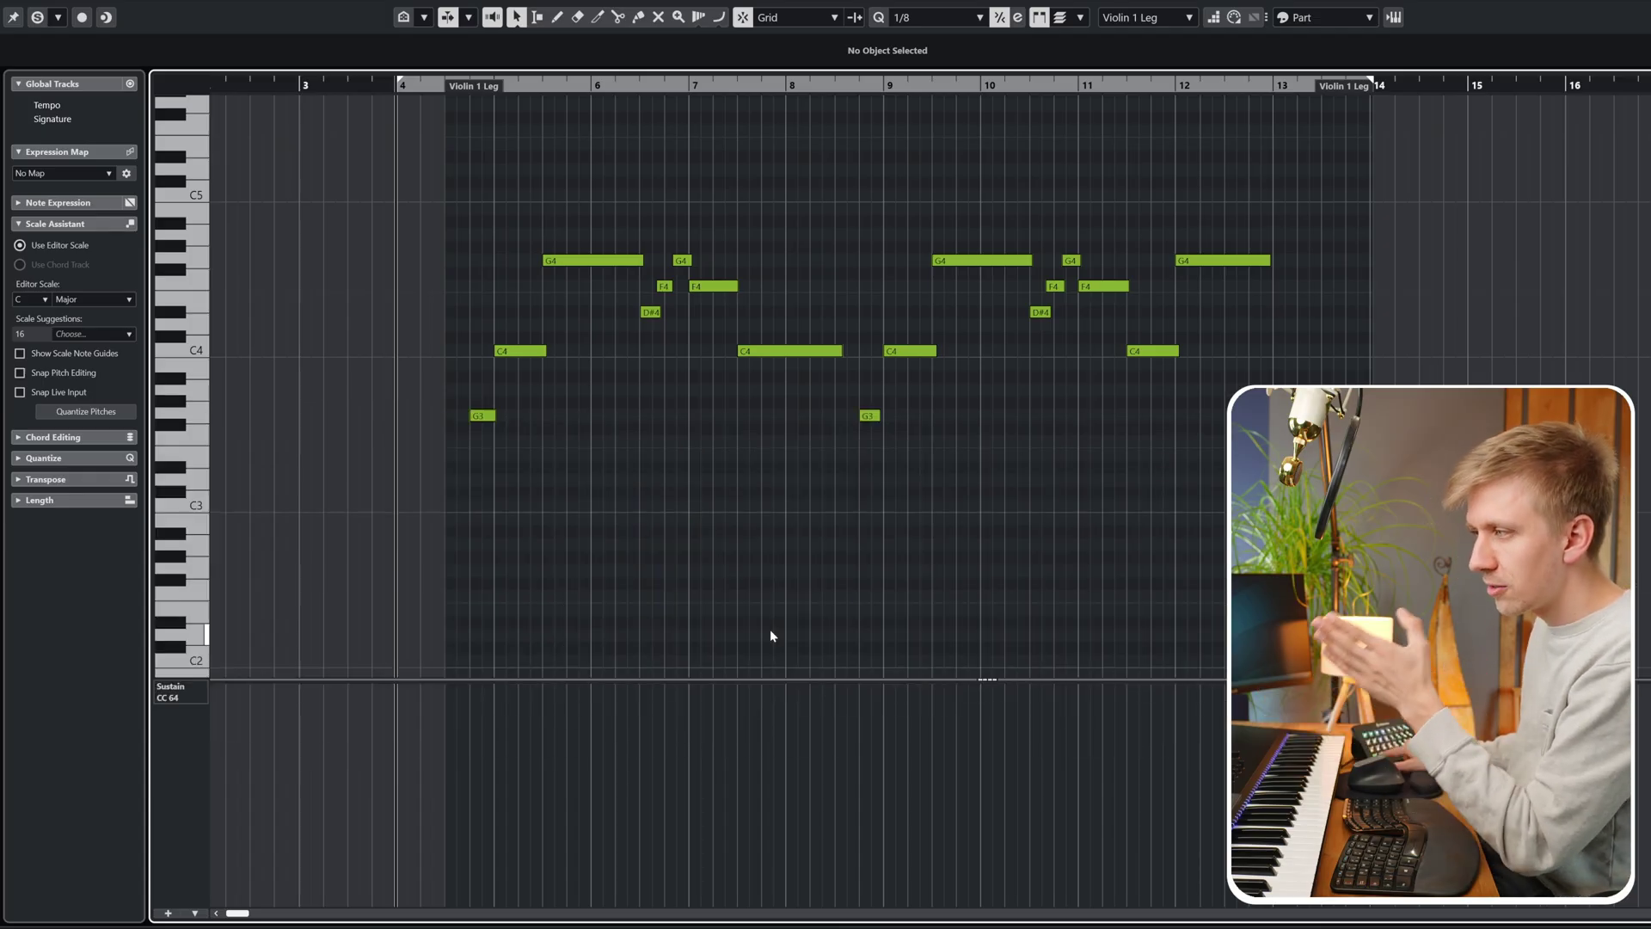
{"action": "key", "text": "ctrl+alt+m"}
{"action": "key", "text": "ctrl+alt+m"}
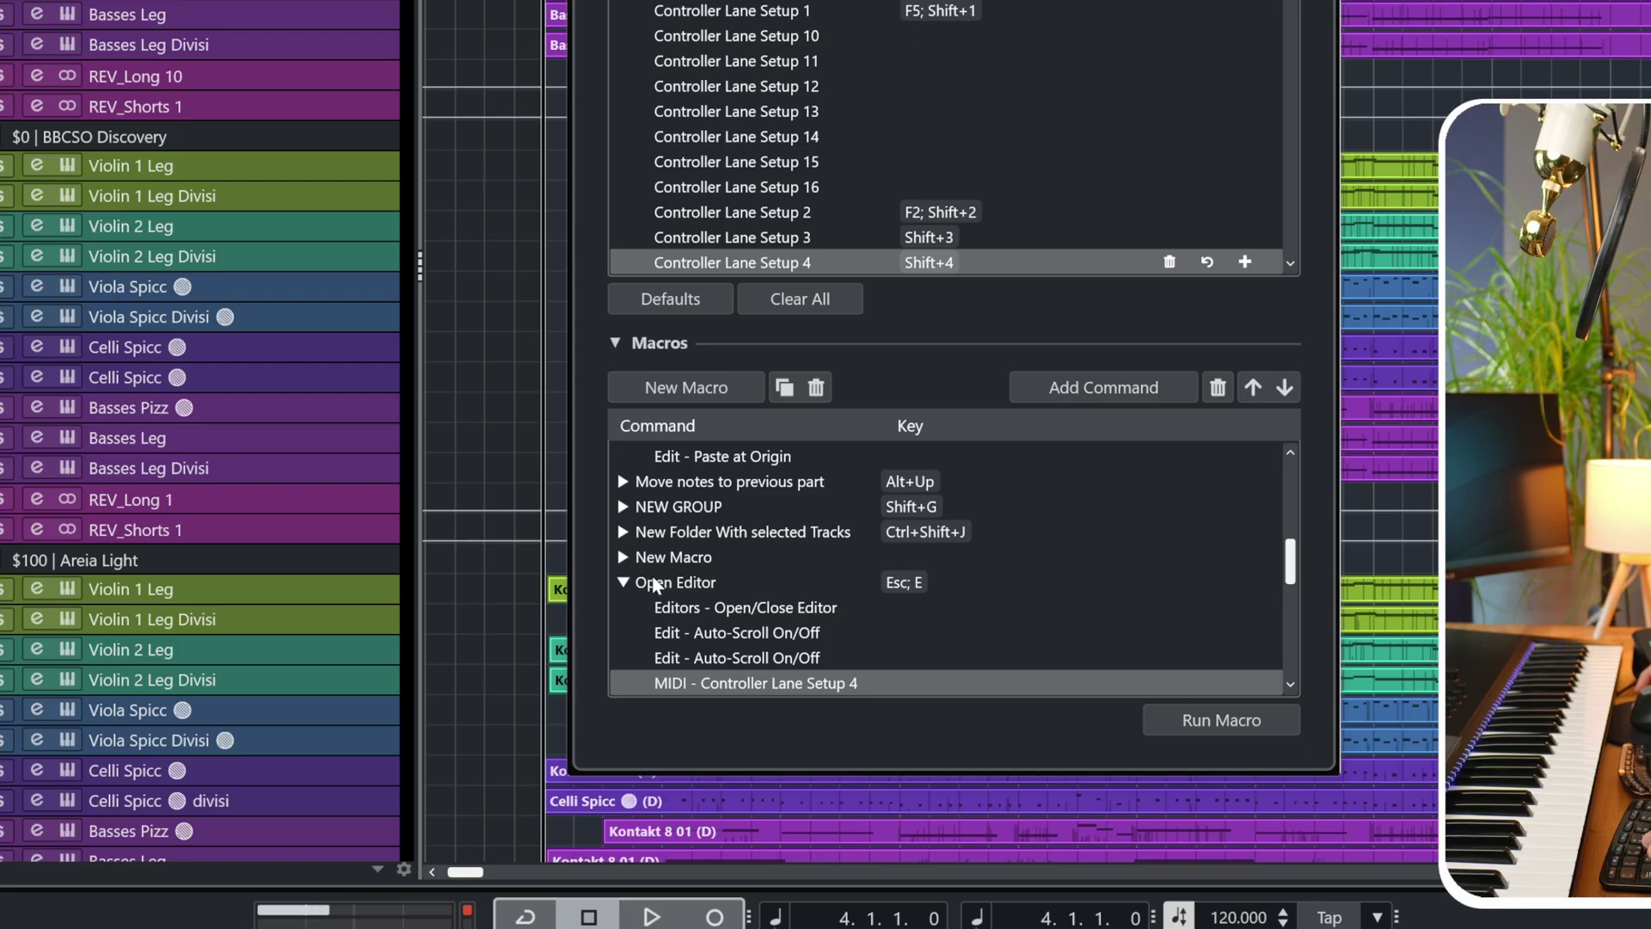
Inspect the Open Editor macro's Controller Lane Setup 4 step, close Key Commands, and reopen Violin 1 Leg
{"action": "left_click", "coordinate": [655, 585]}
{"action": "scroll", "coordinate": [656, 585], "scroll_direction": "down", "scroll_amount": 2}
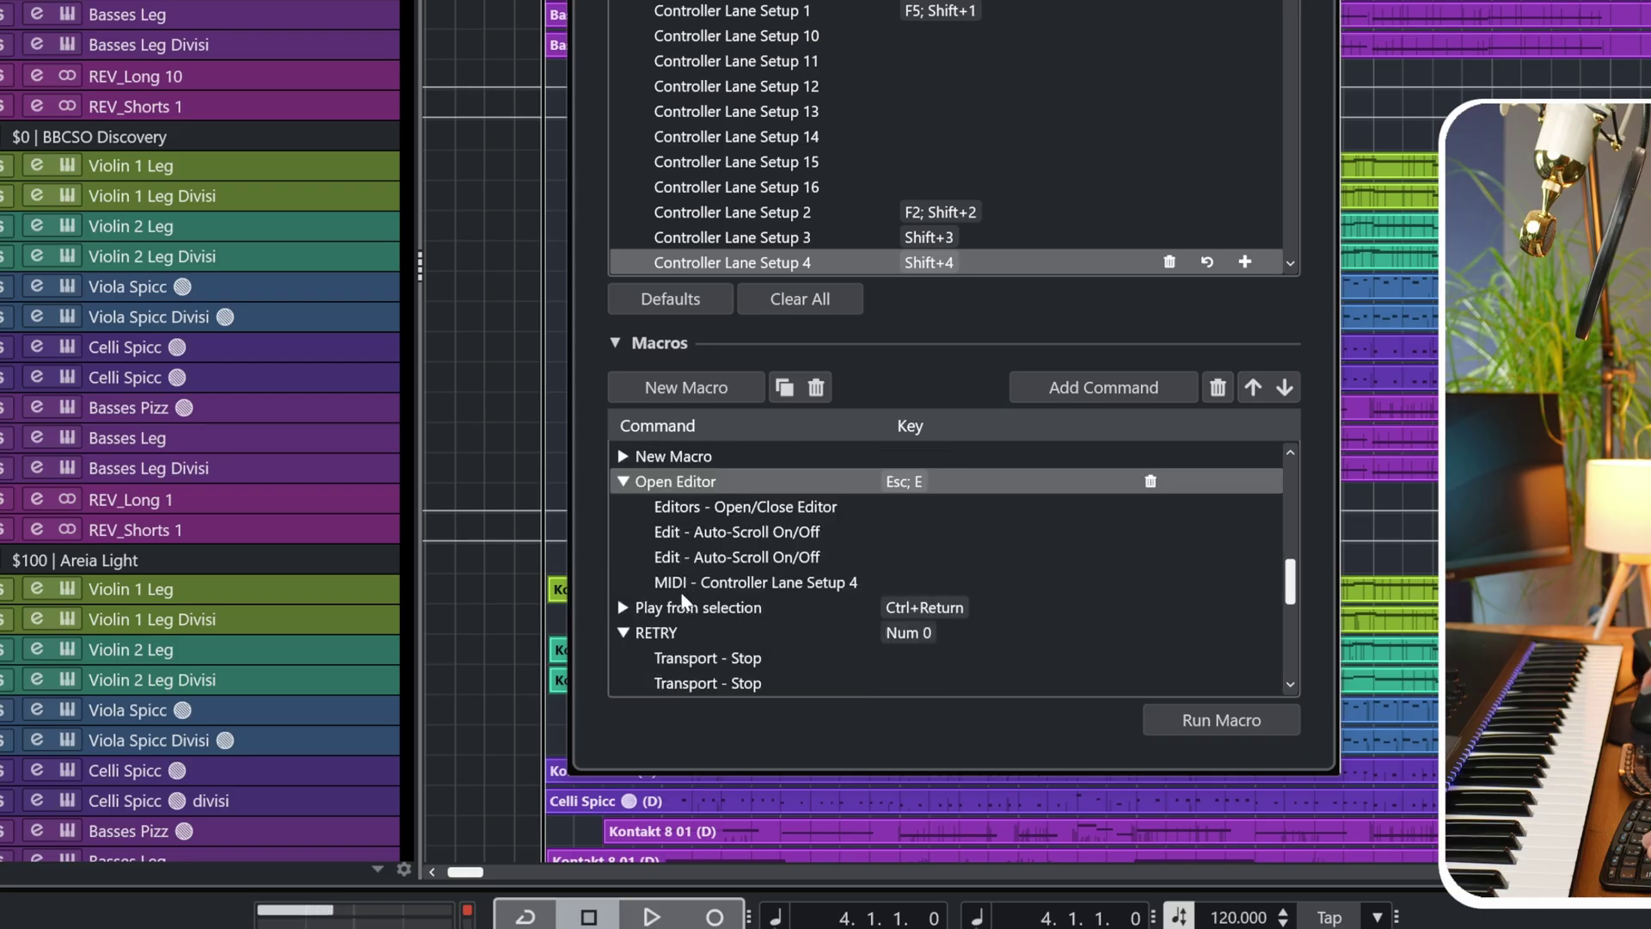
{"action": "left_click", "coordinate": [748, 585]}
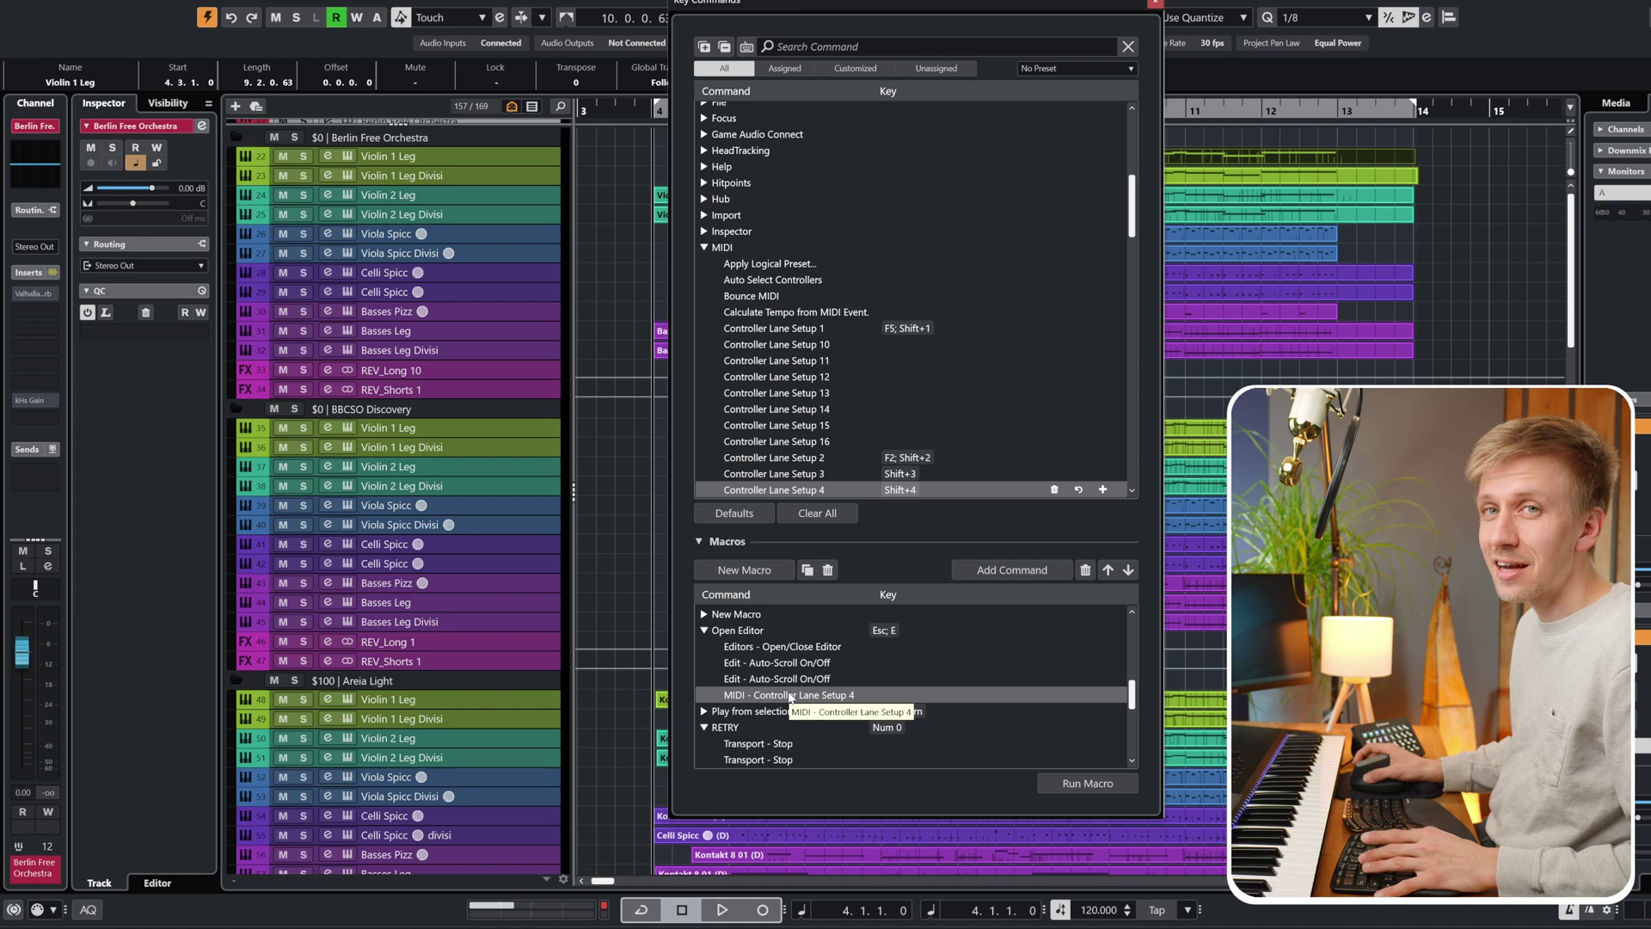
{"action": "left_click", "coordinate": [1158, 3]}
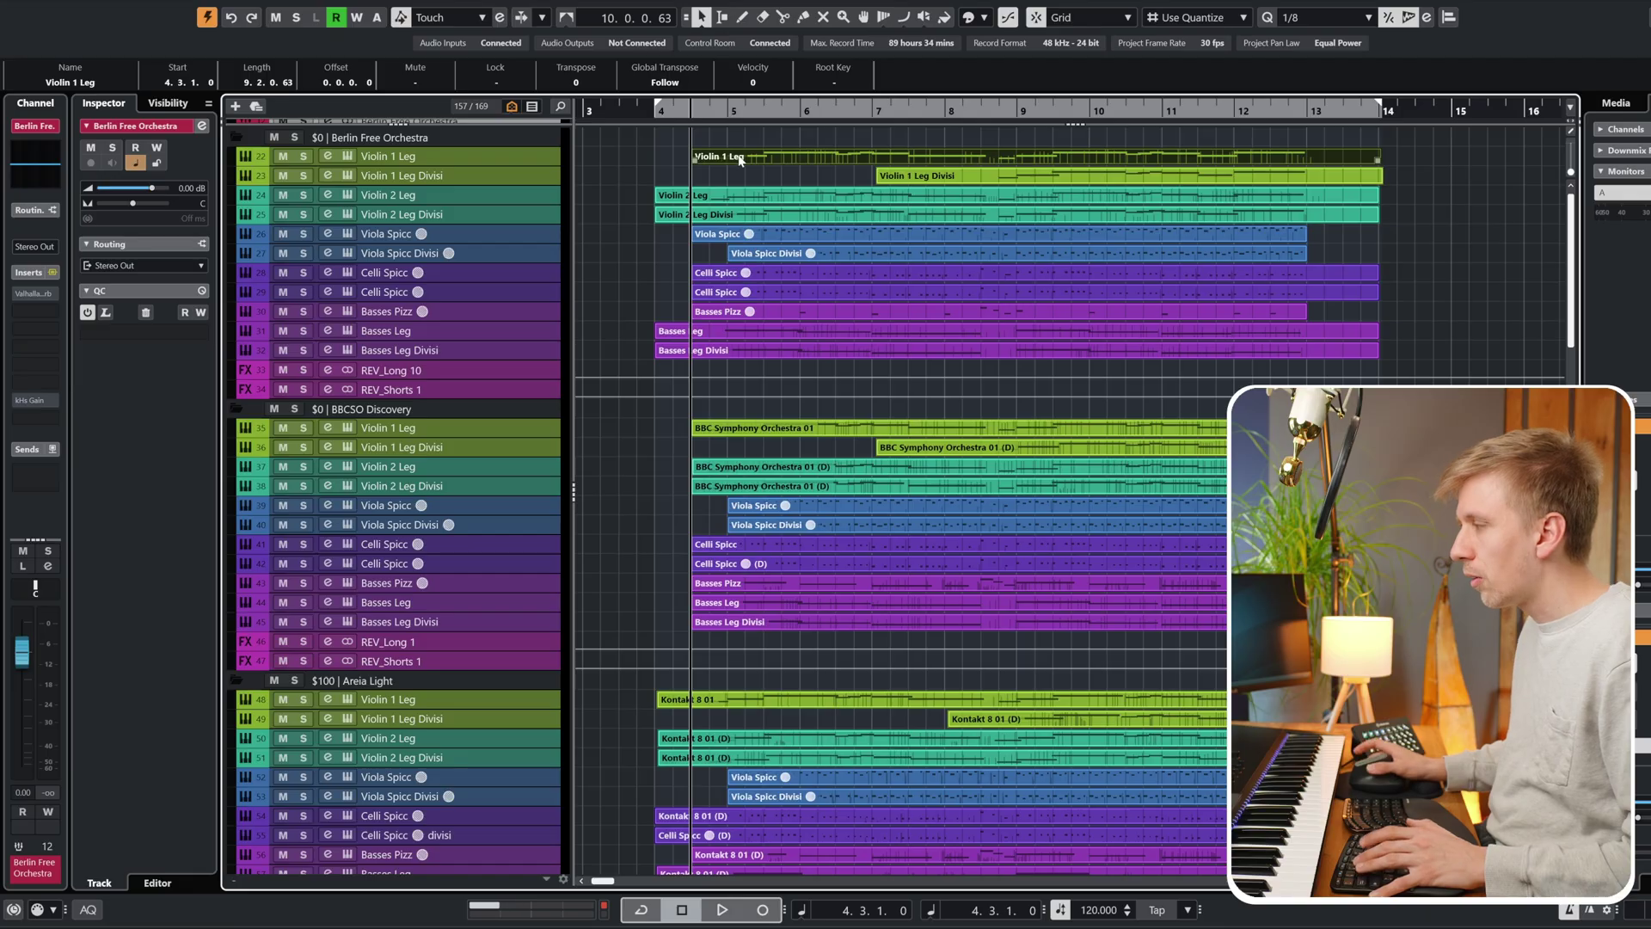
{"action": "double_click", "coordinate": [738, 161]}
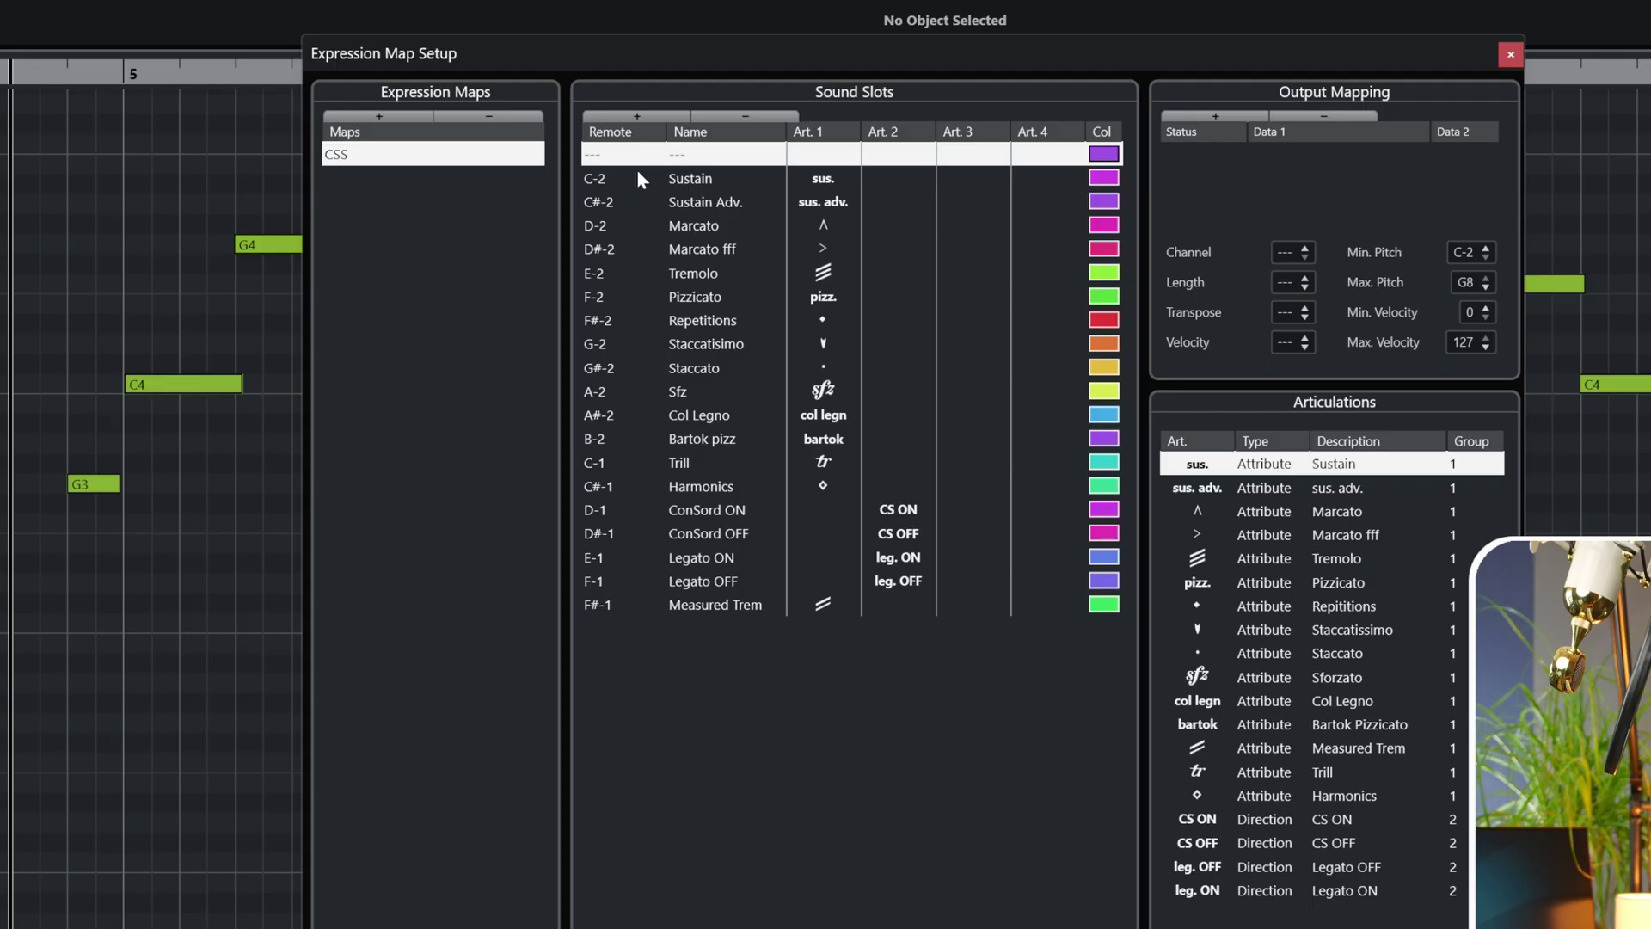
Select the C-2 Sustain sound slot in the CSS expression map to view its output mapping
{"action": "left_click", "coordinate": [647, 180]}
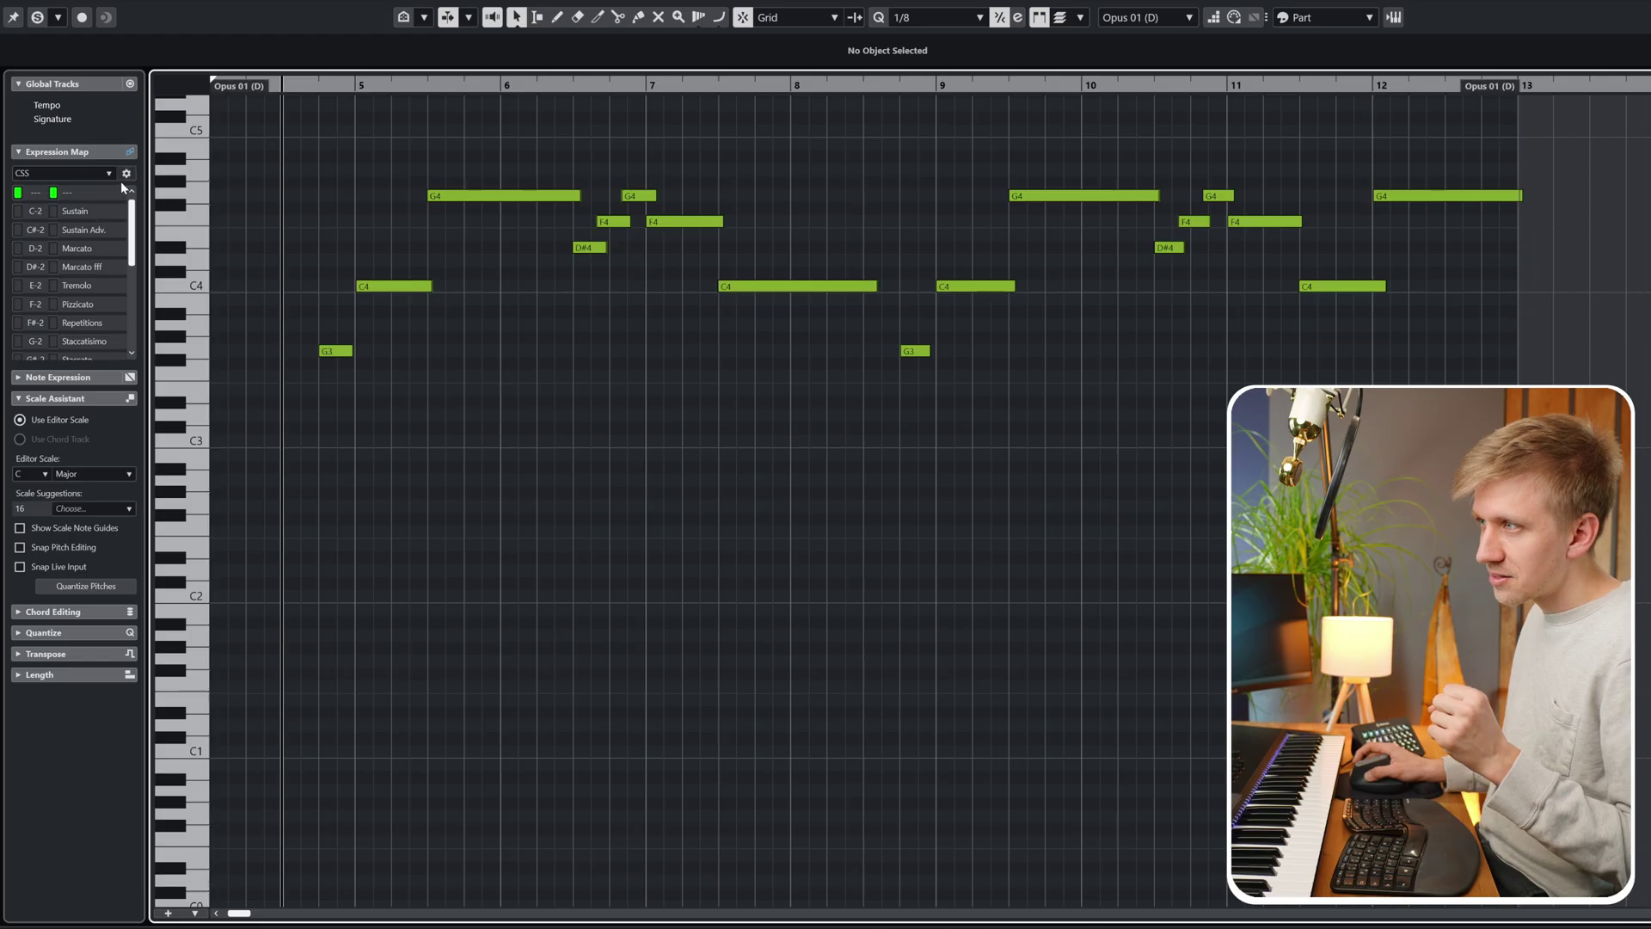
Leave Expression Map Setup, select the opening G3, C4 and G4 notes, and list their articulations
{"action": "left_click", "coordinate": [125, 175]}
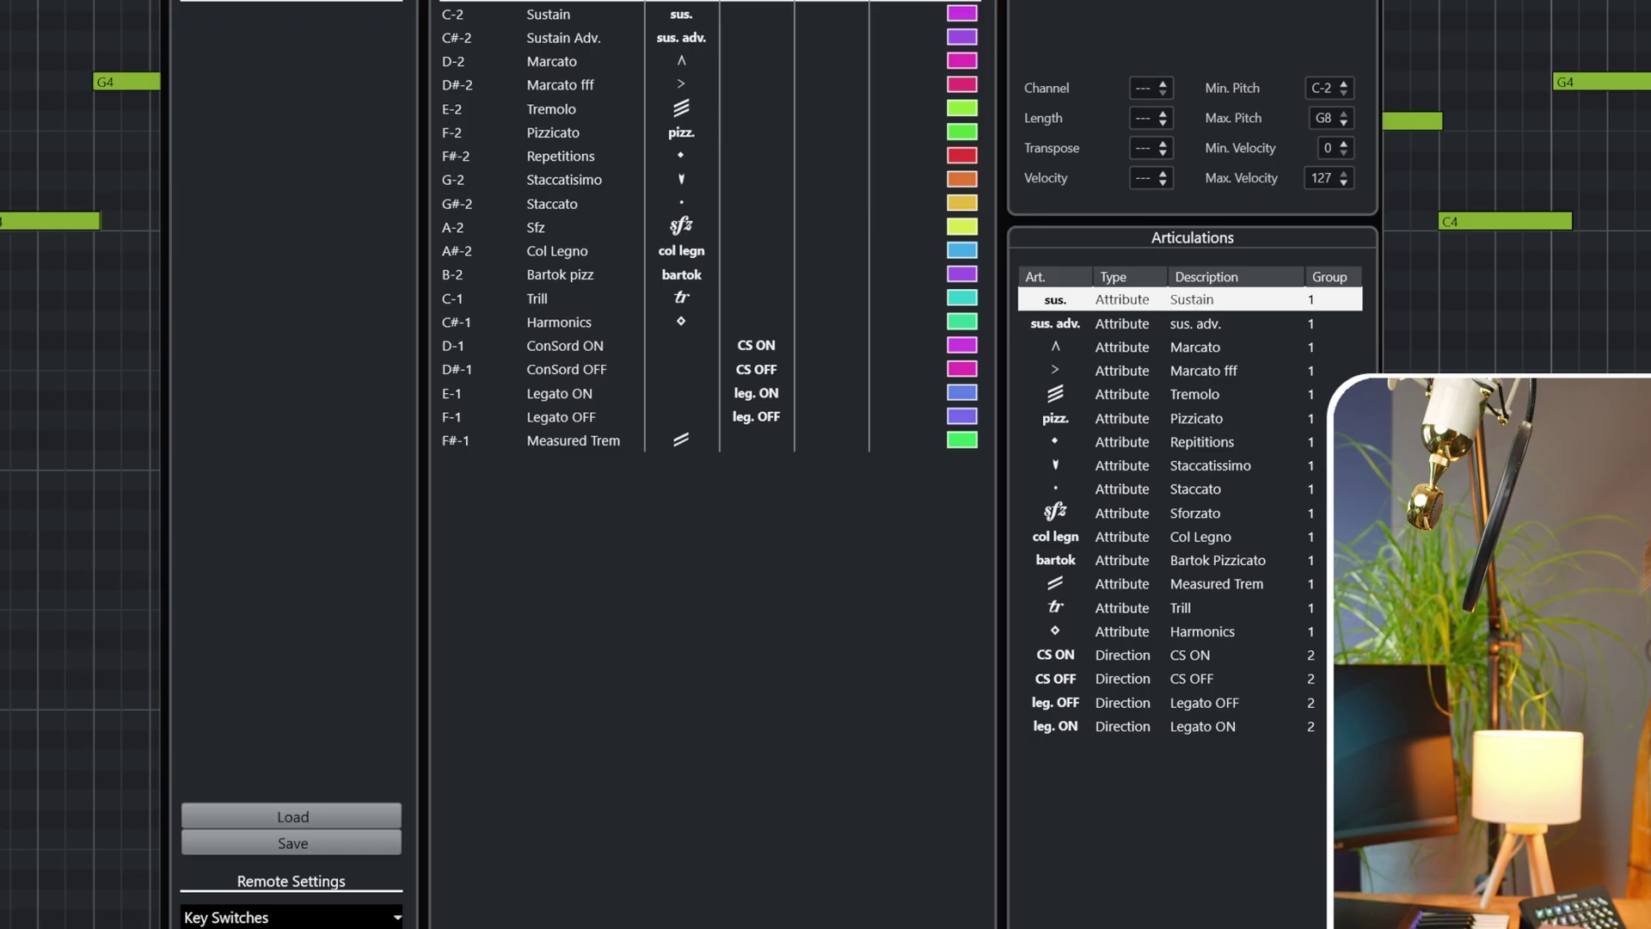
{"action": "left_click_drag", "start_coordinate": [317, 148], "coordinate": [559, 554]}
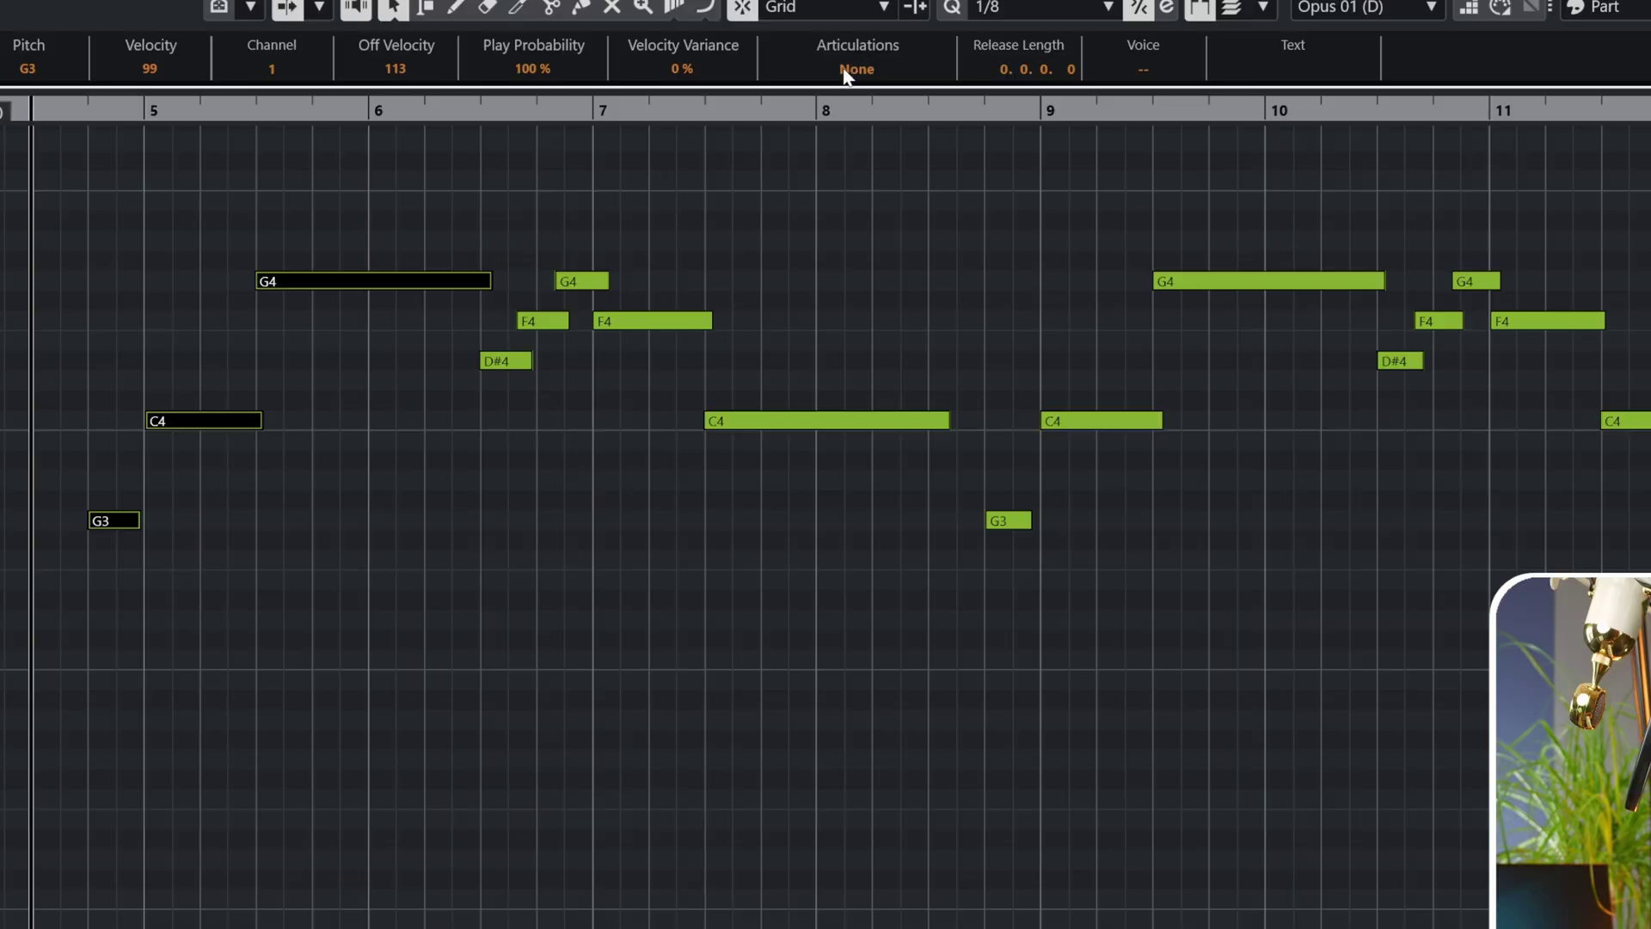
{"action": "left_click", "coordinate": [845, 72]}
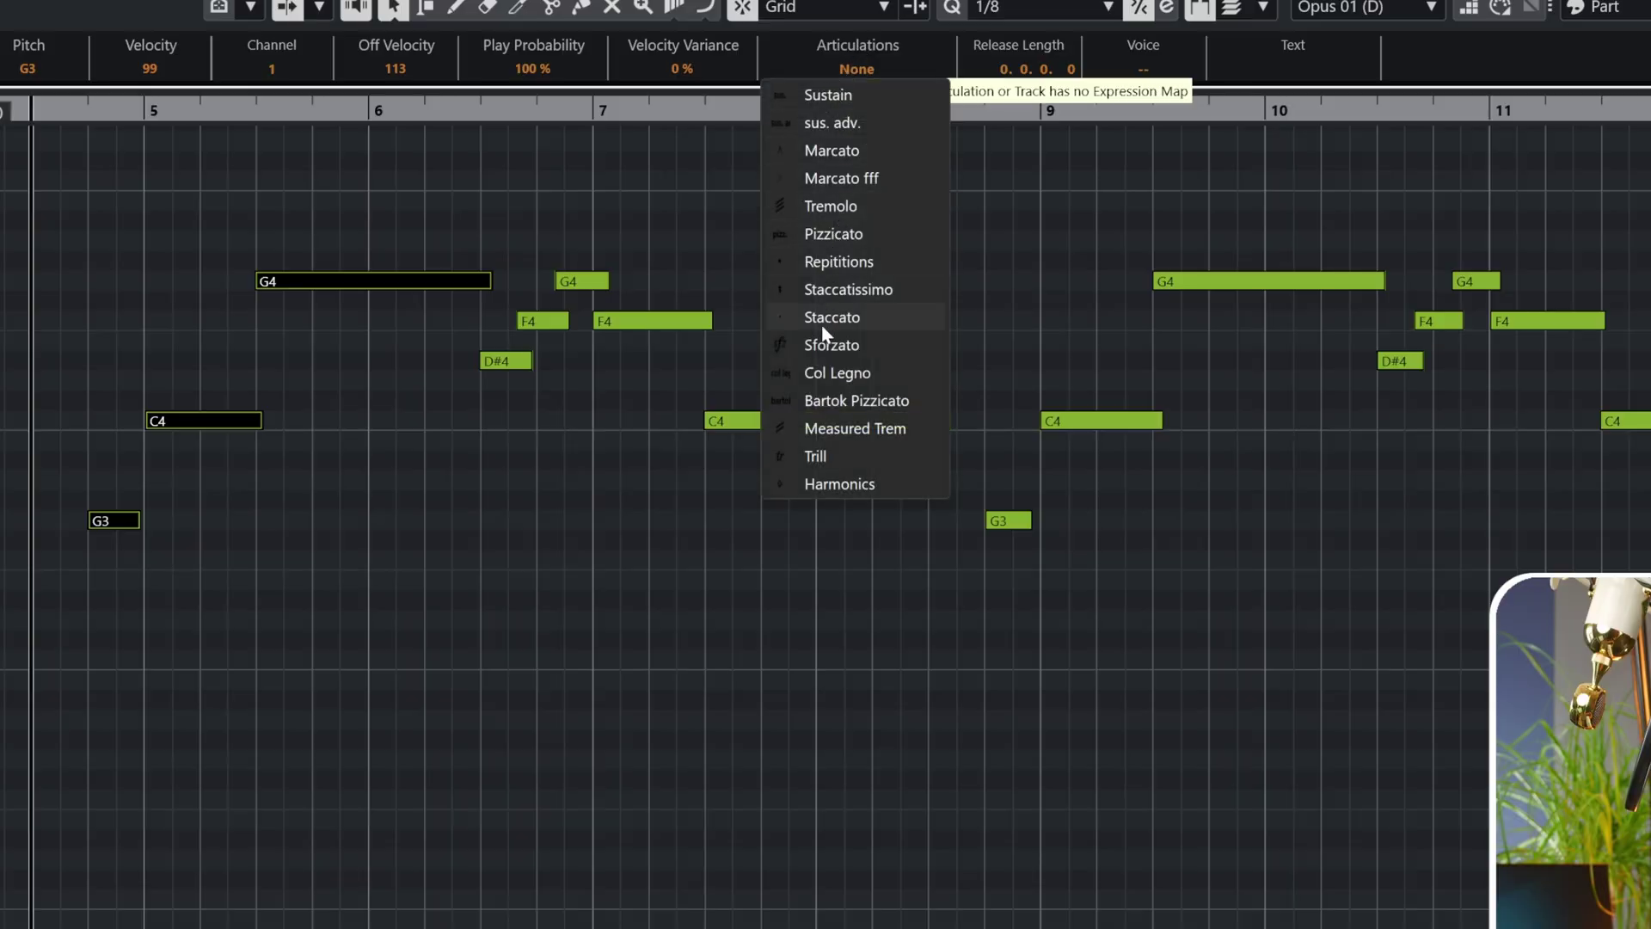
Show the Articulations and Dynamics lanes, add Marcato and Repititions articulations, and play them back
{"action": "left_click", "coordinate": [190, 917]}
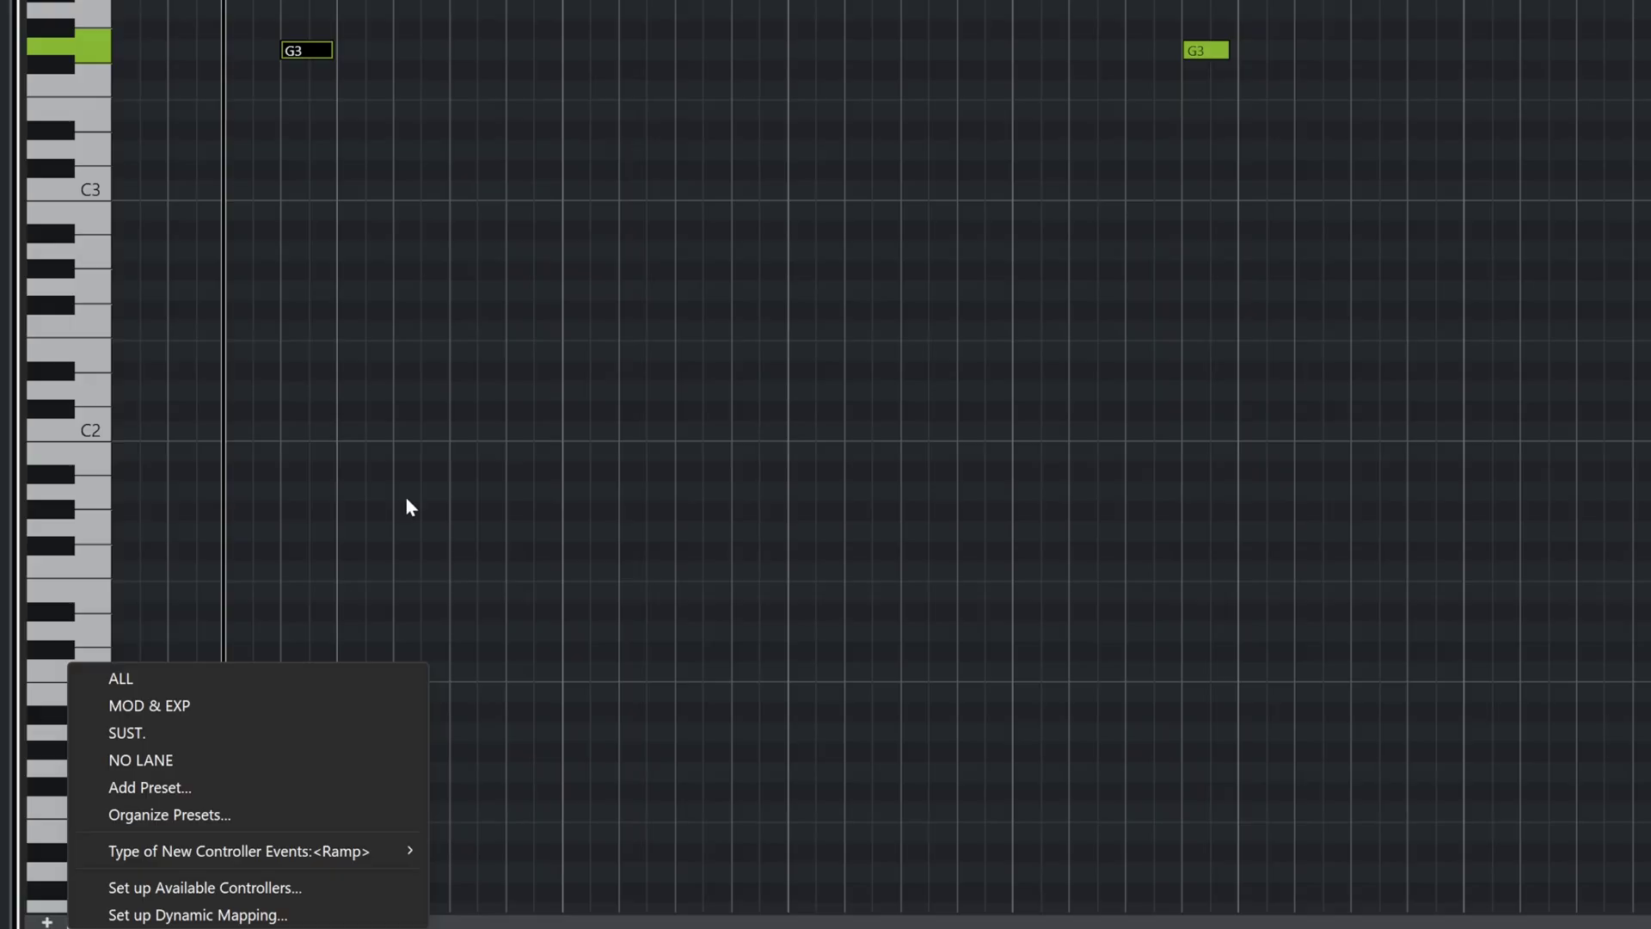
{"action": "left_click", "coordinate": [215, 756]}
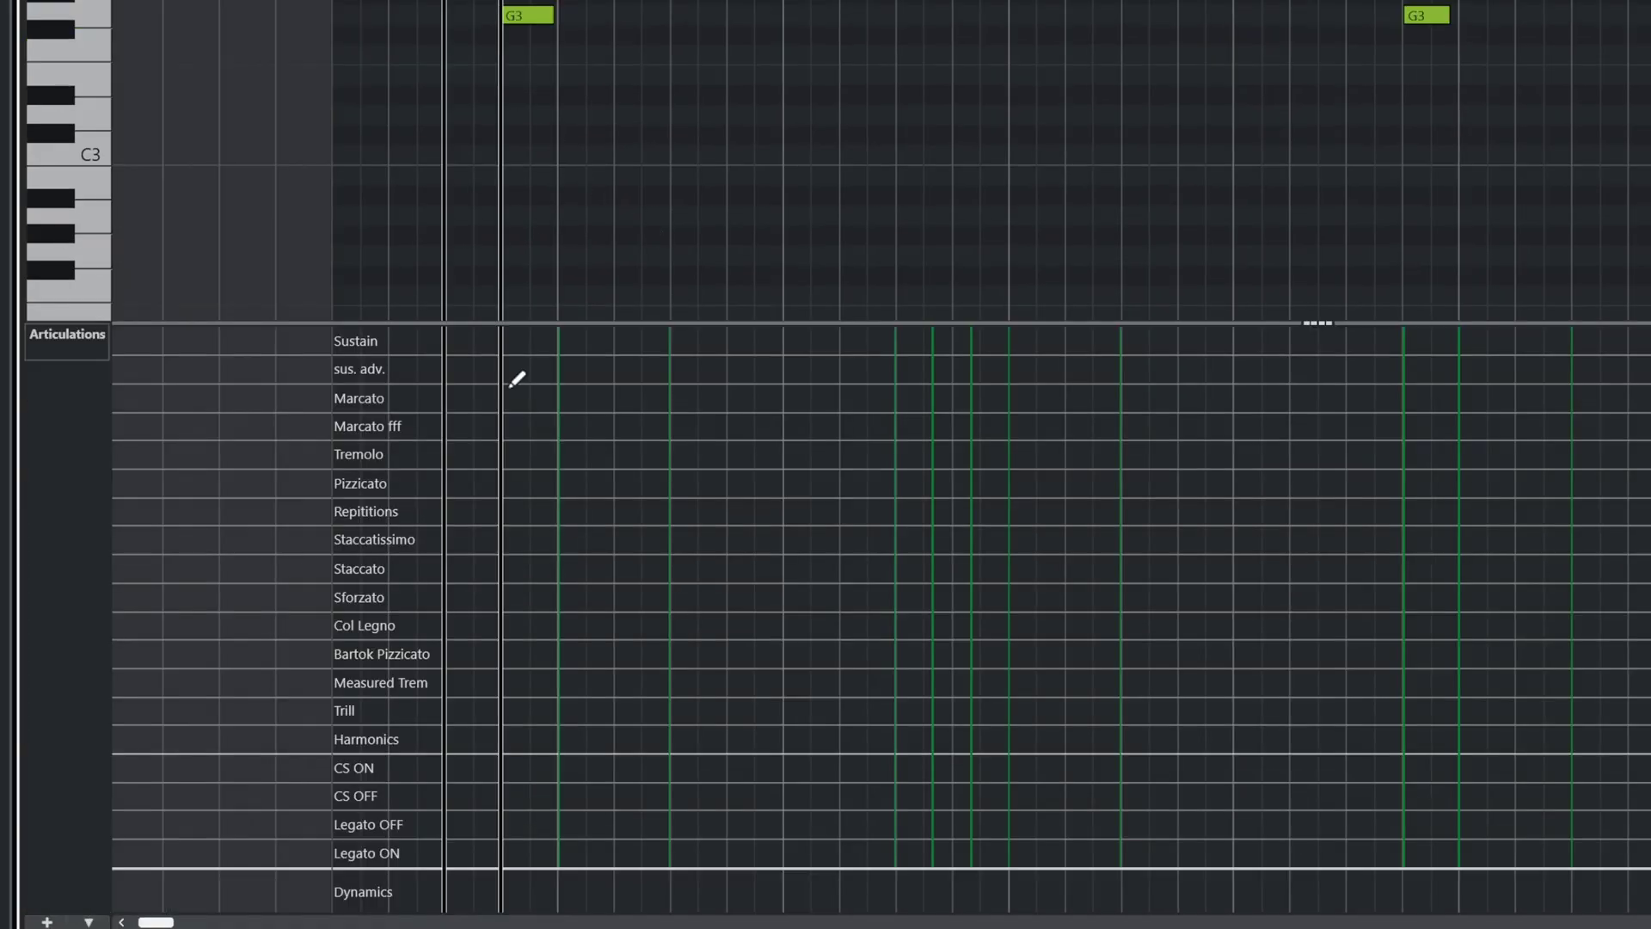
{"action": "left_click", "coordinate": [513, 397]}
{"action": "left_click", "coordinate": [568, 511]}
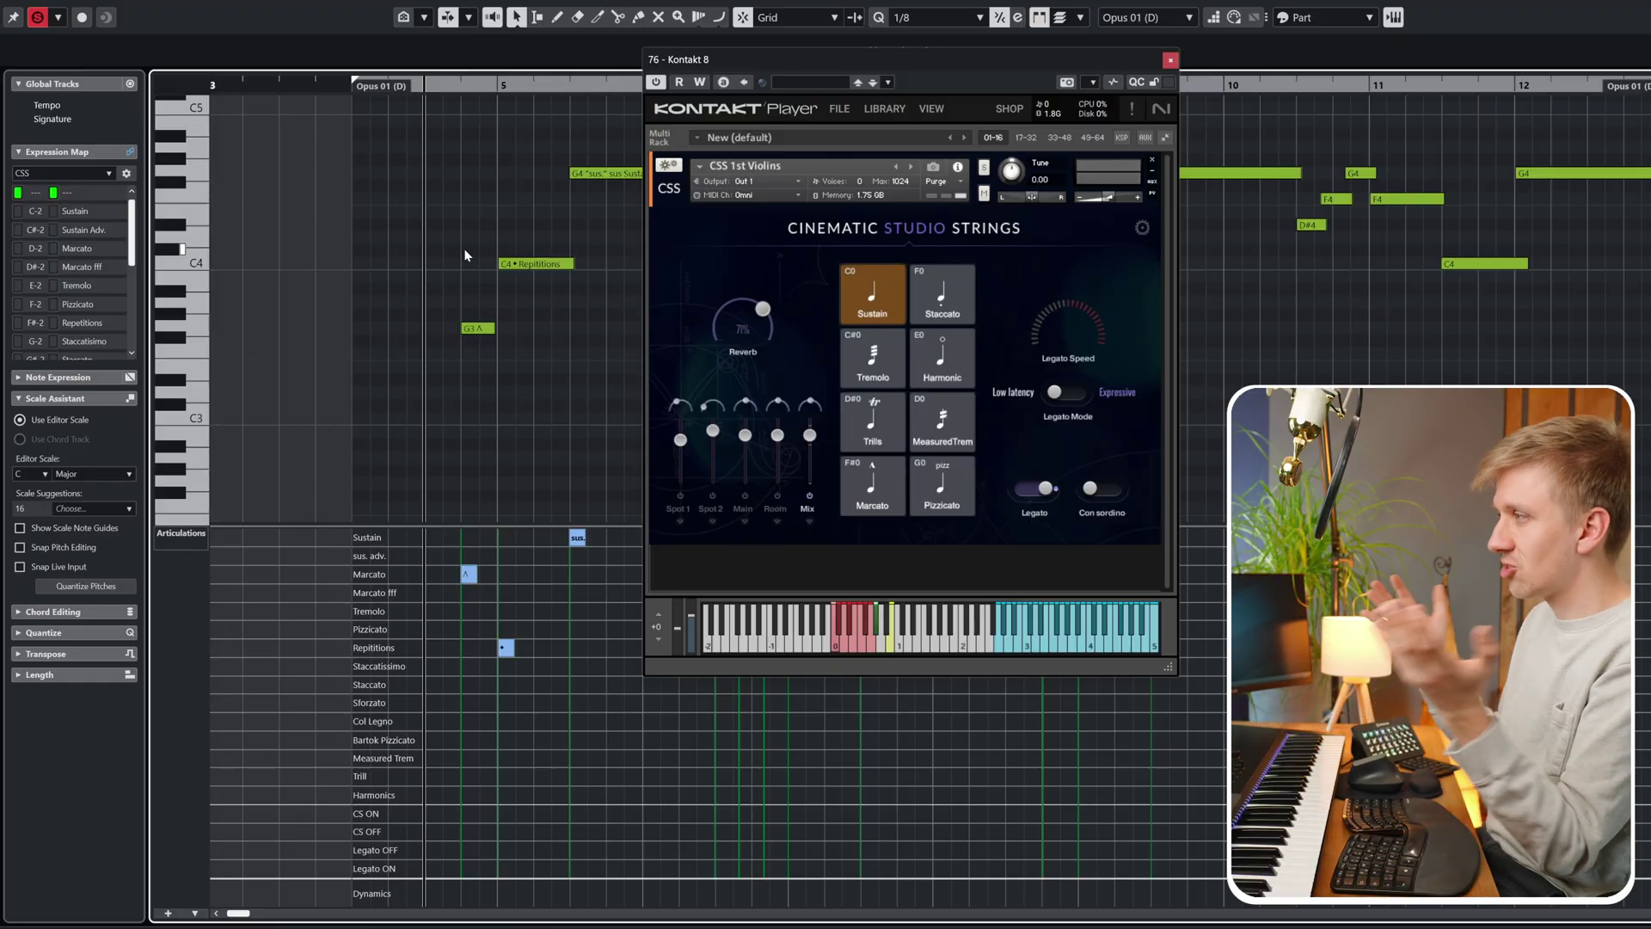
{"action": "key", "text": "space"}
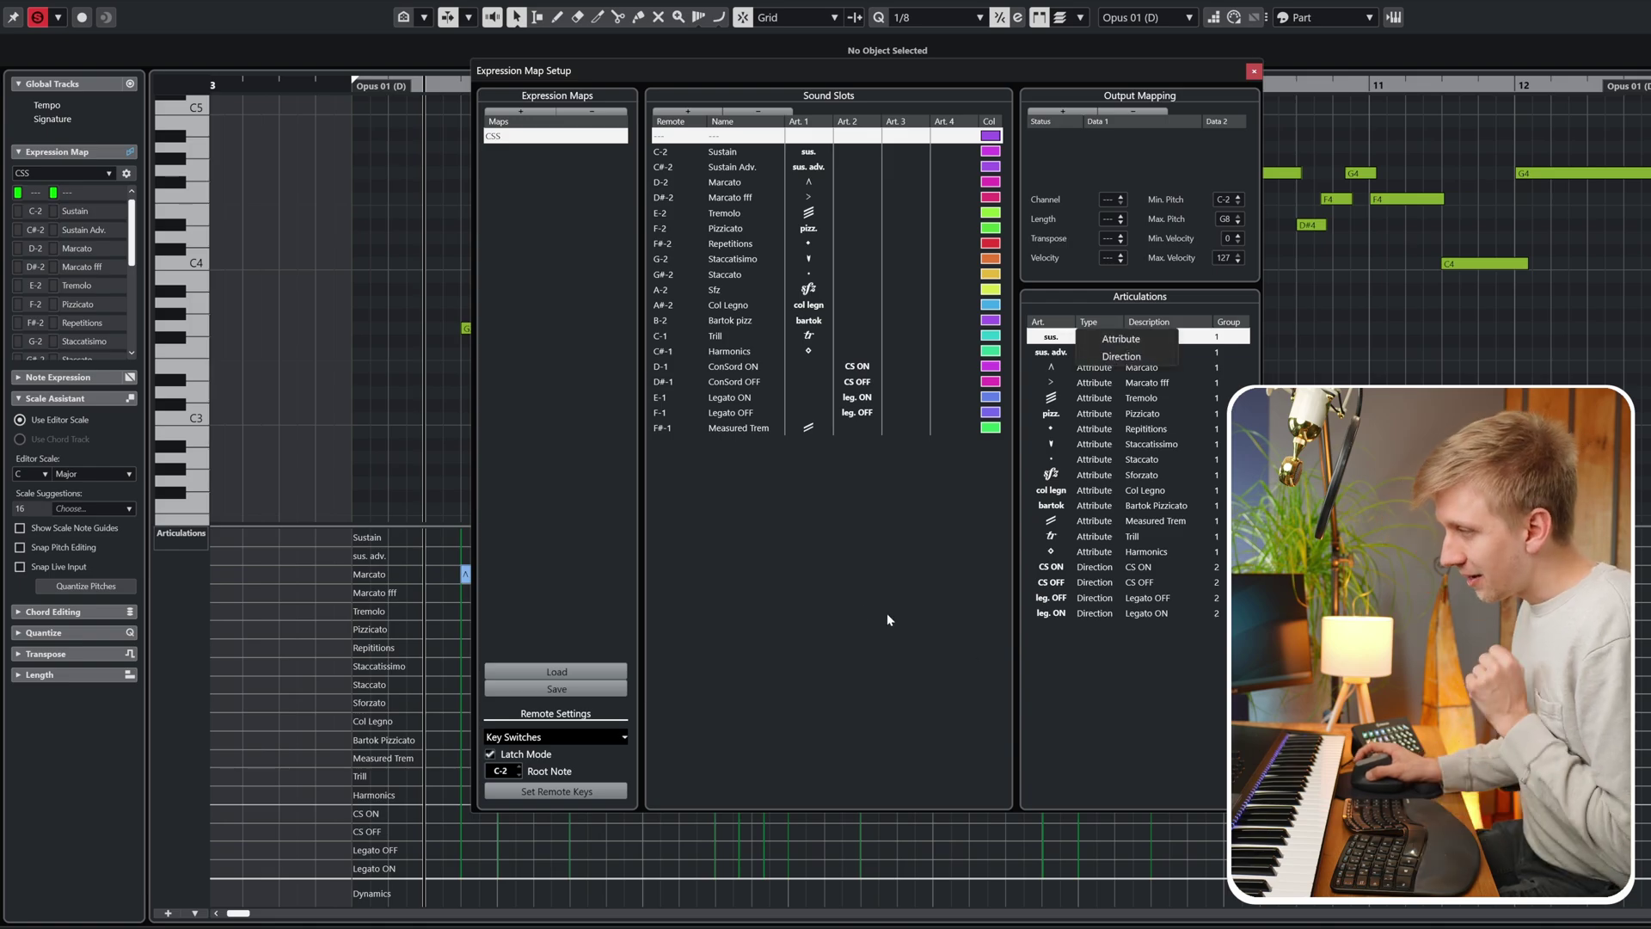
Dismiss the articulation type choices in Expression Map Setup
{"action": "left_click", "coordinate": [1111, 357]}
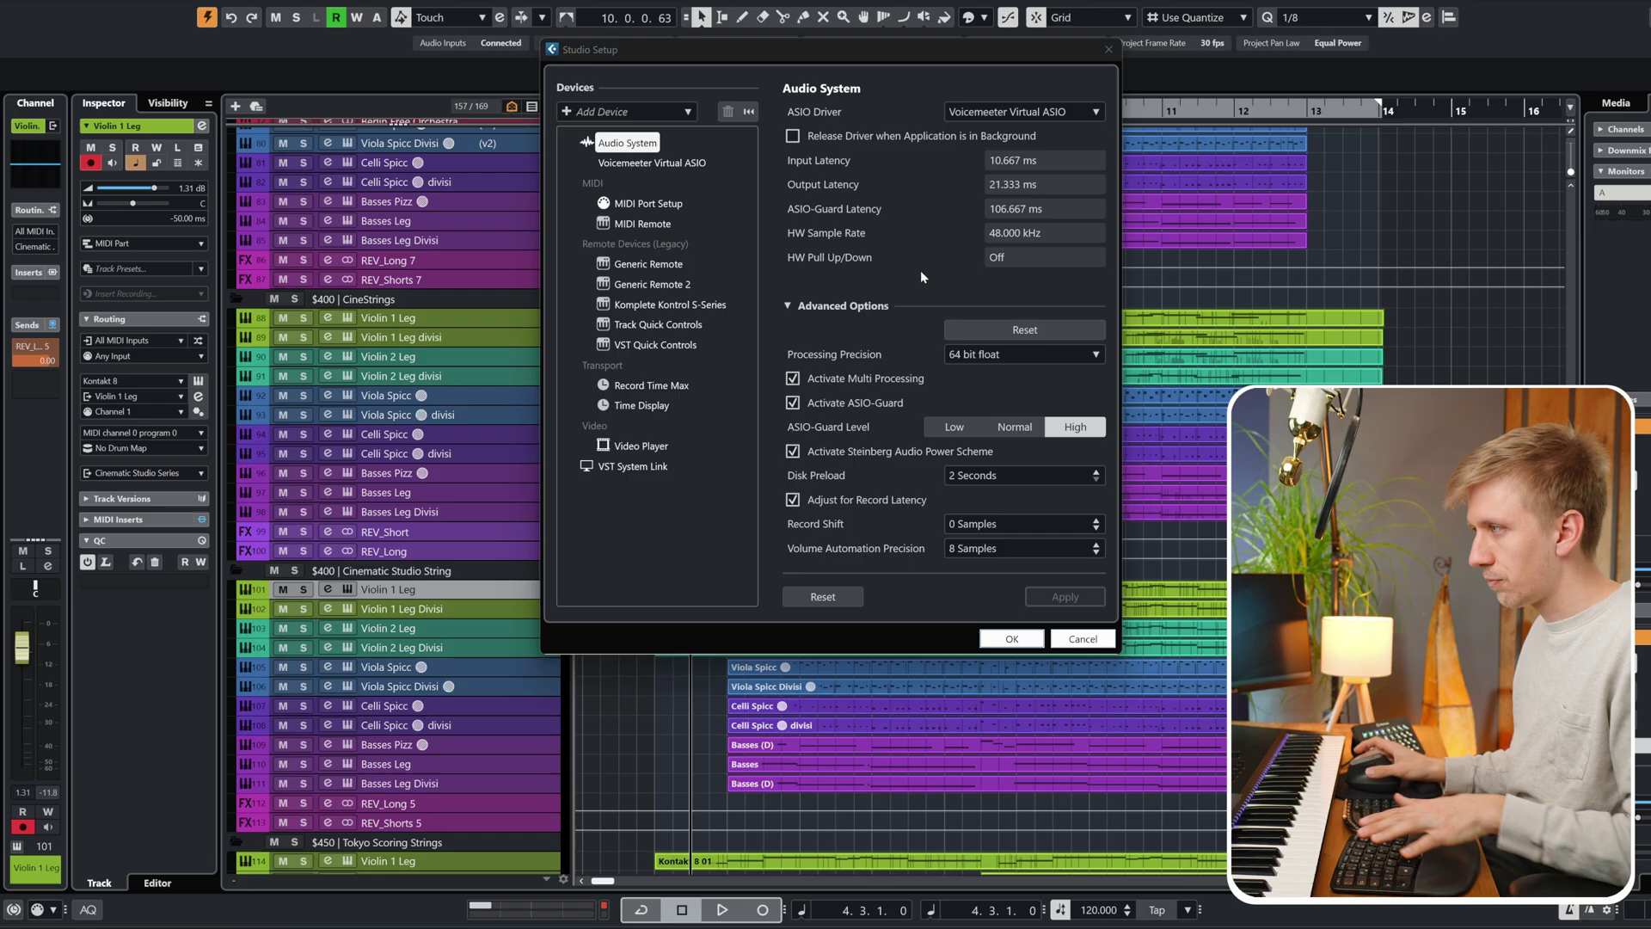
Check CPU usage in Task Manager, then move Studio Setup aside and cancel it unchanged
{"action": "key", "text": "ctrl+shift+Escape"}
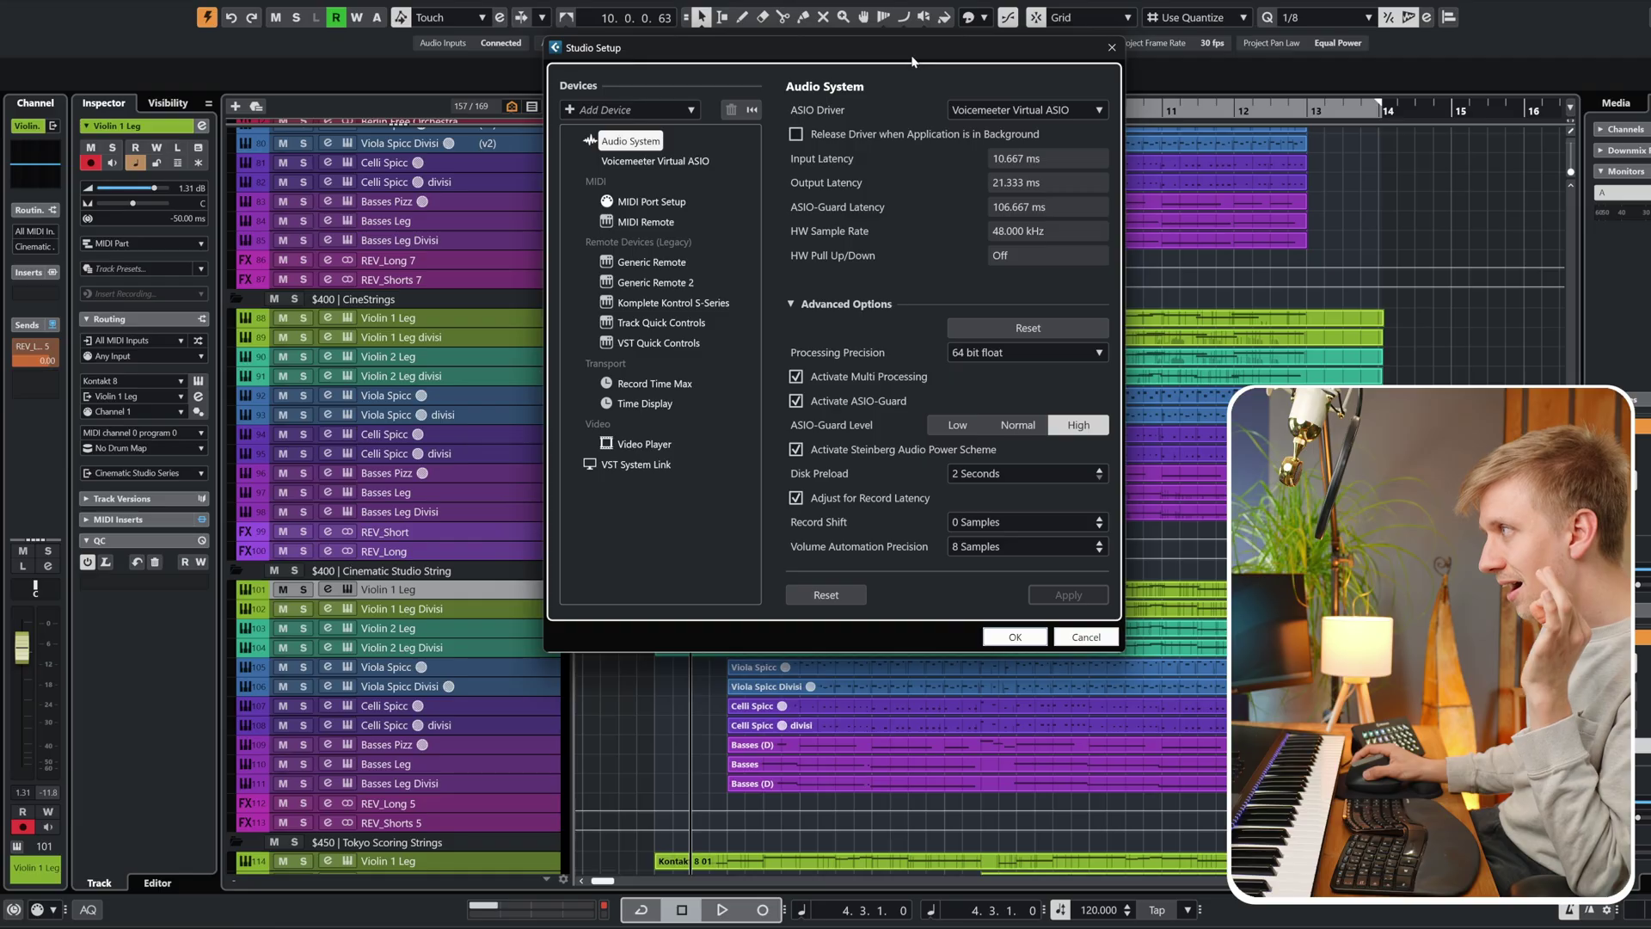
{"action": "left_click_drag", "start_coordinate": [907, 60], "coordinate": [1217, 10]}
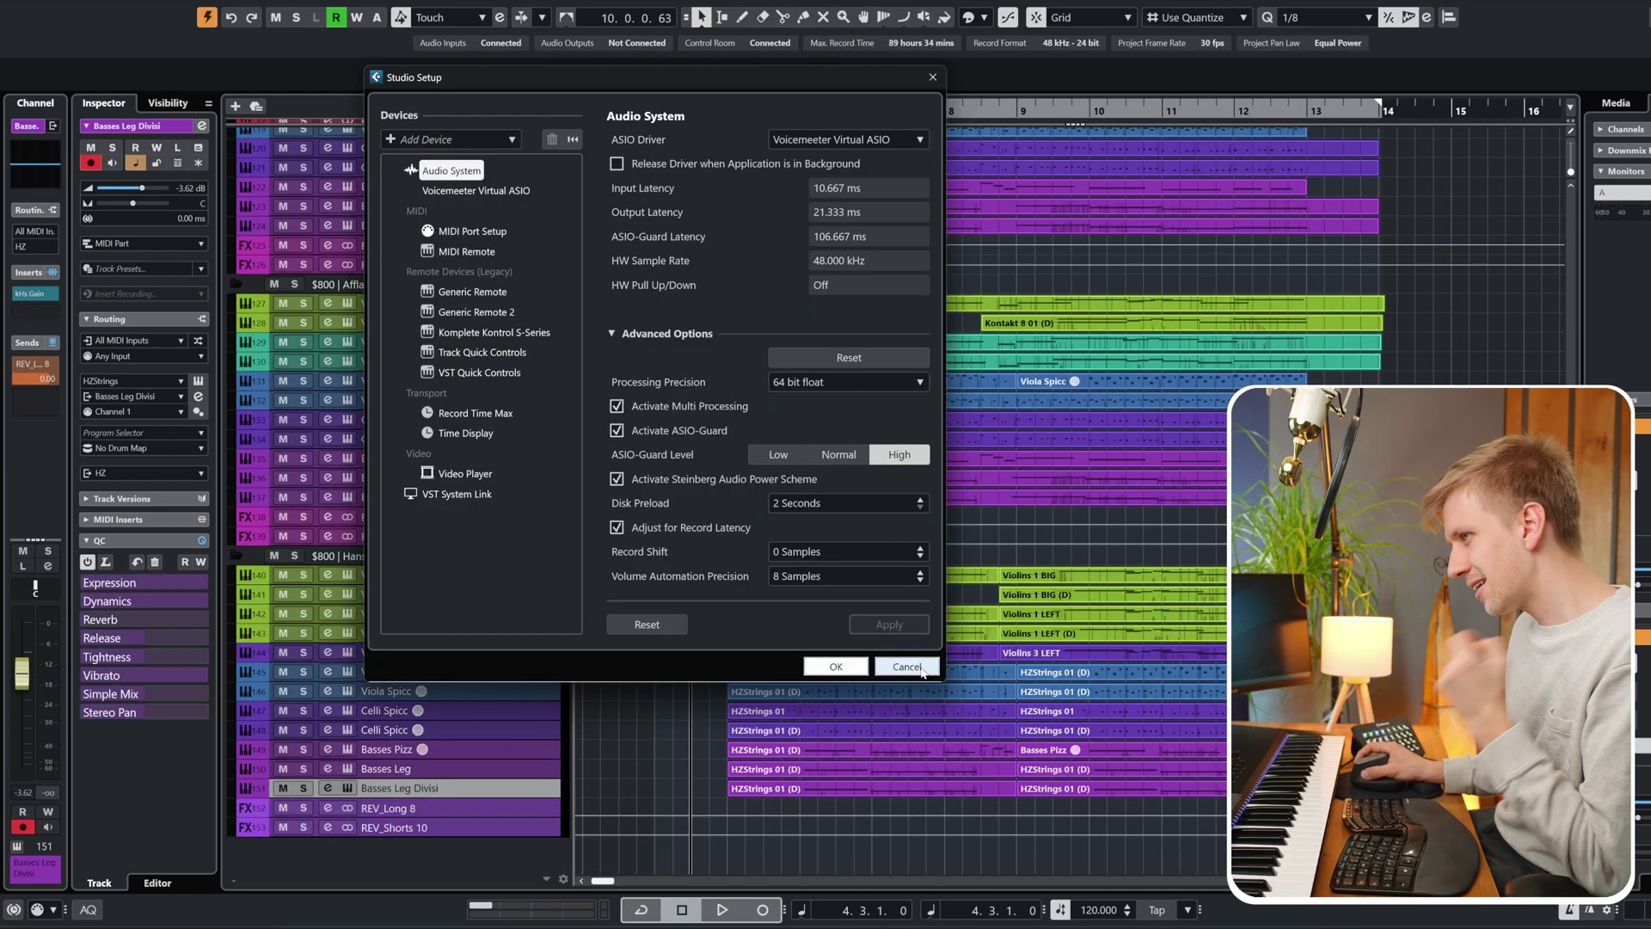
{"action": "left_click", "coordinate": [920, 668]}
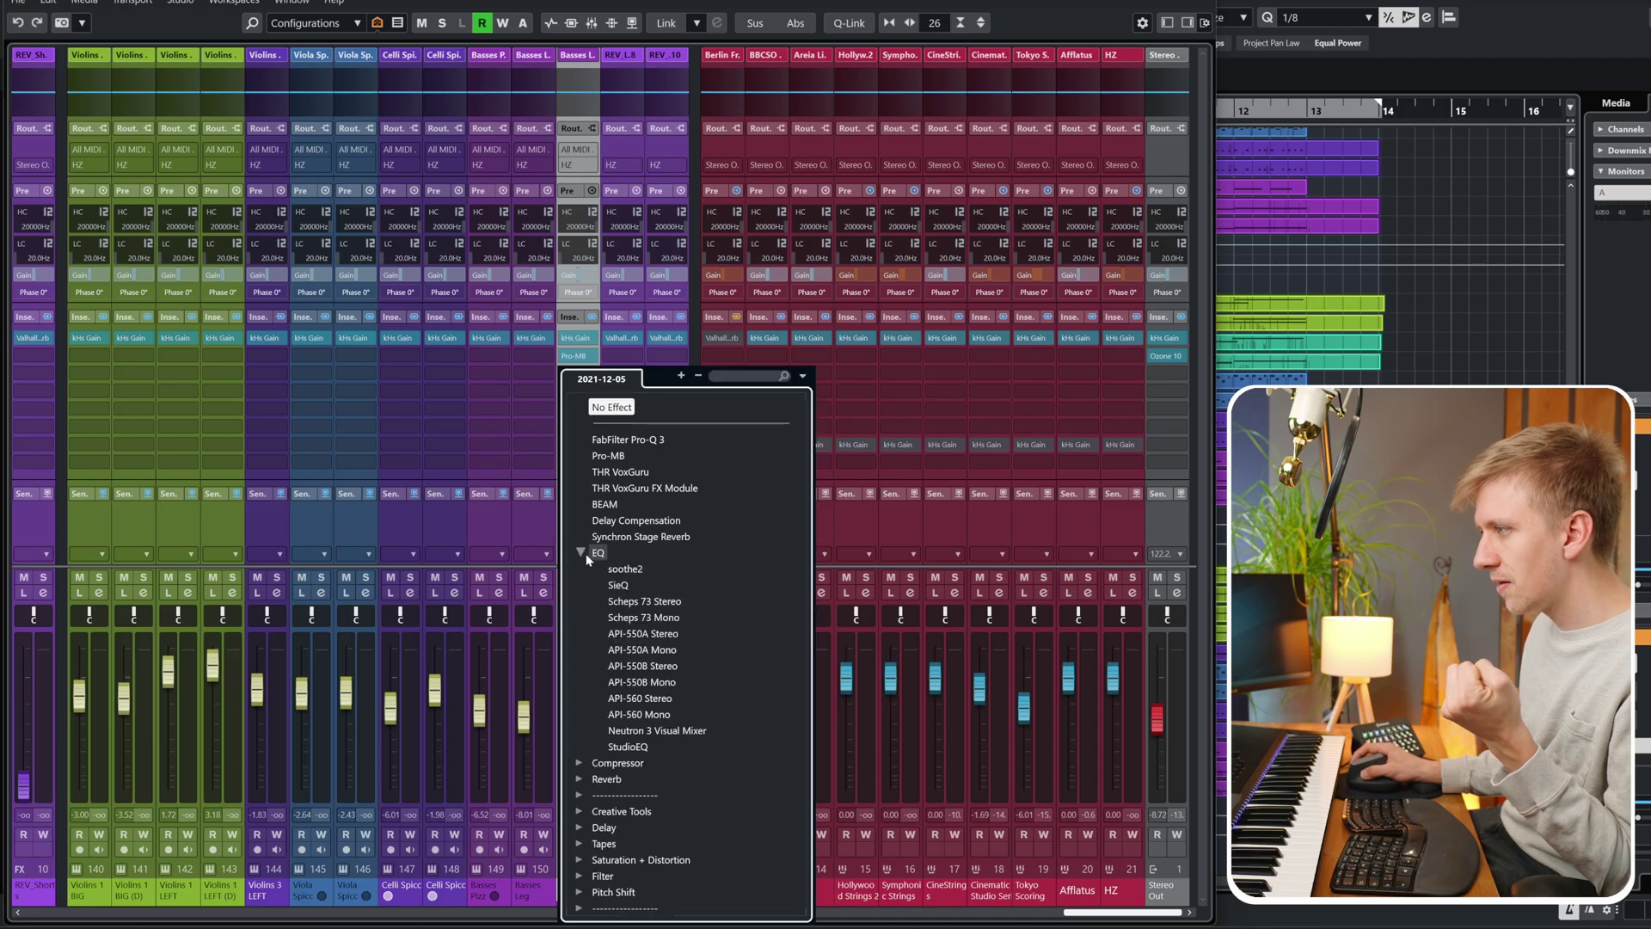
Insert soothe2 and Ozone 10 on Basses Leg Divisi, then close the Ozone 10 window
{"action": "left_click", "coordinate": [645, 570]}
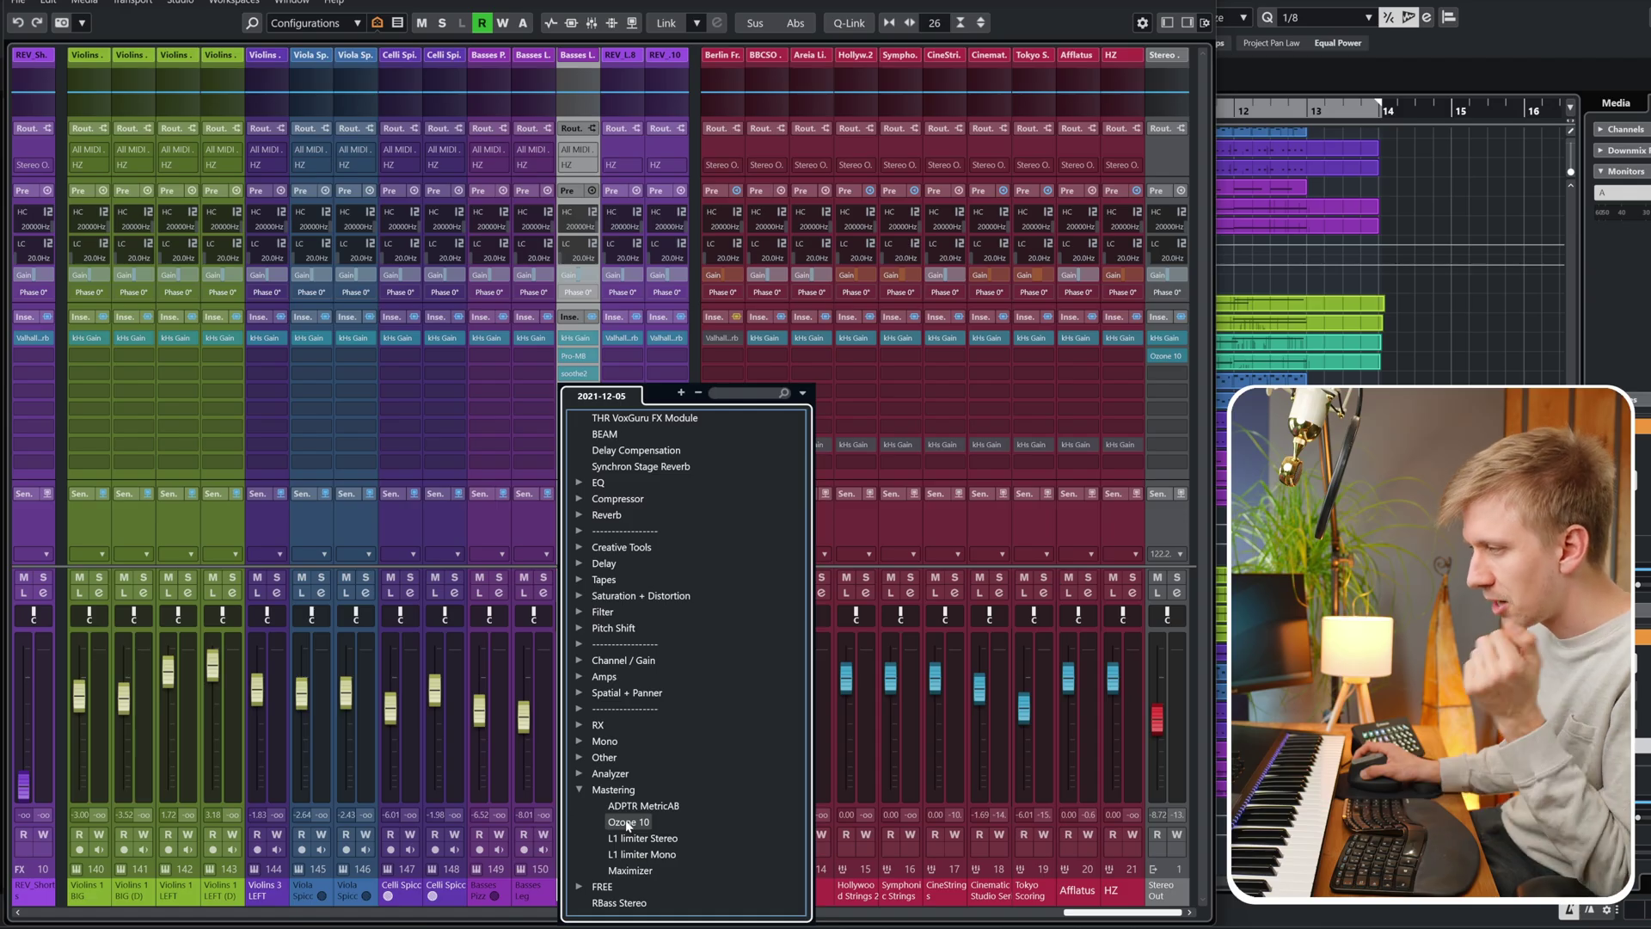
{"action": "left_click", "coordinate": [628, 822]}
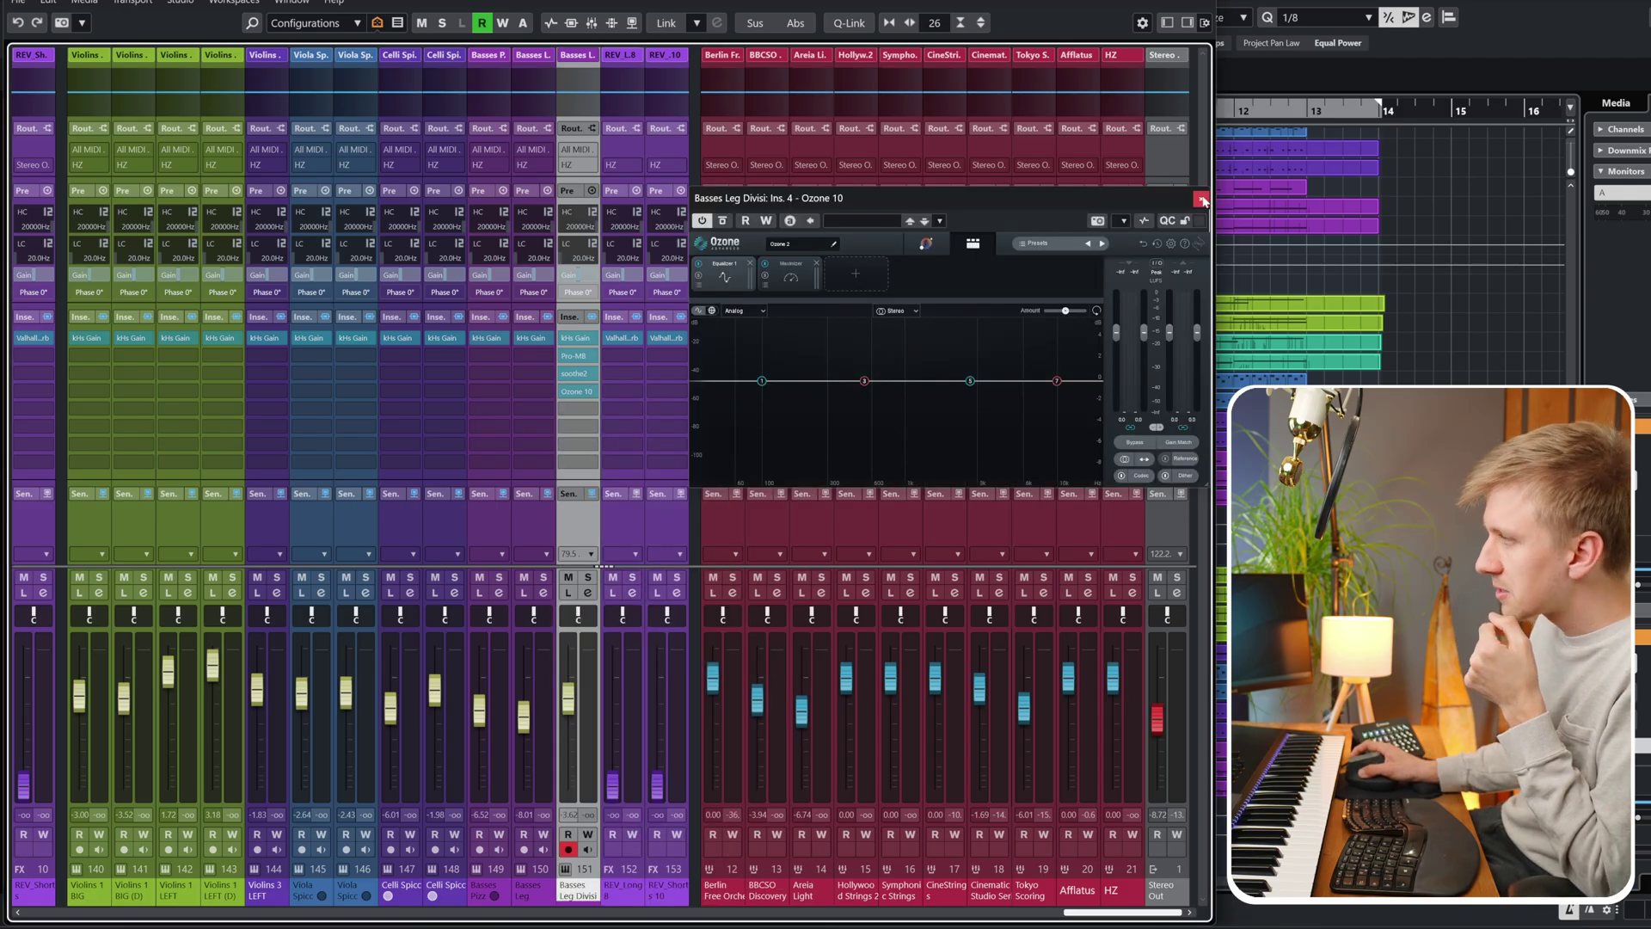
{"action": "left_click", "coordinate": [1201, 200]}
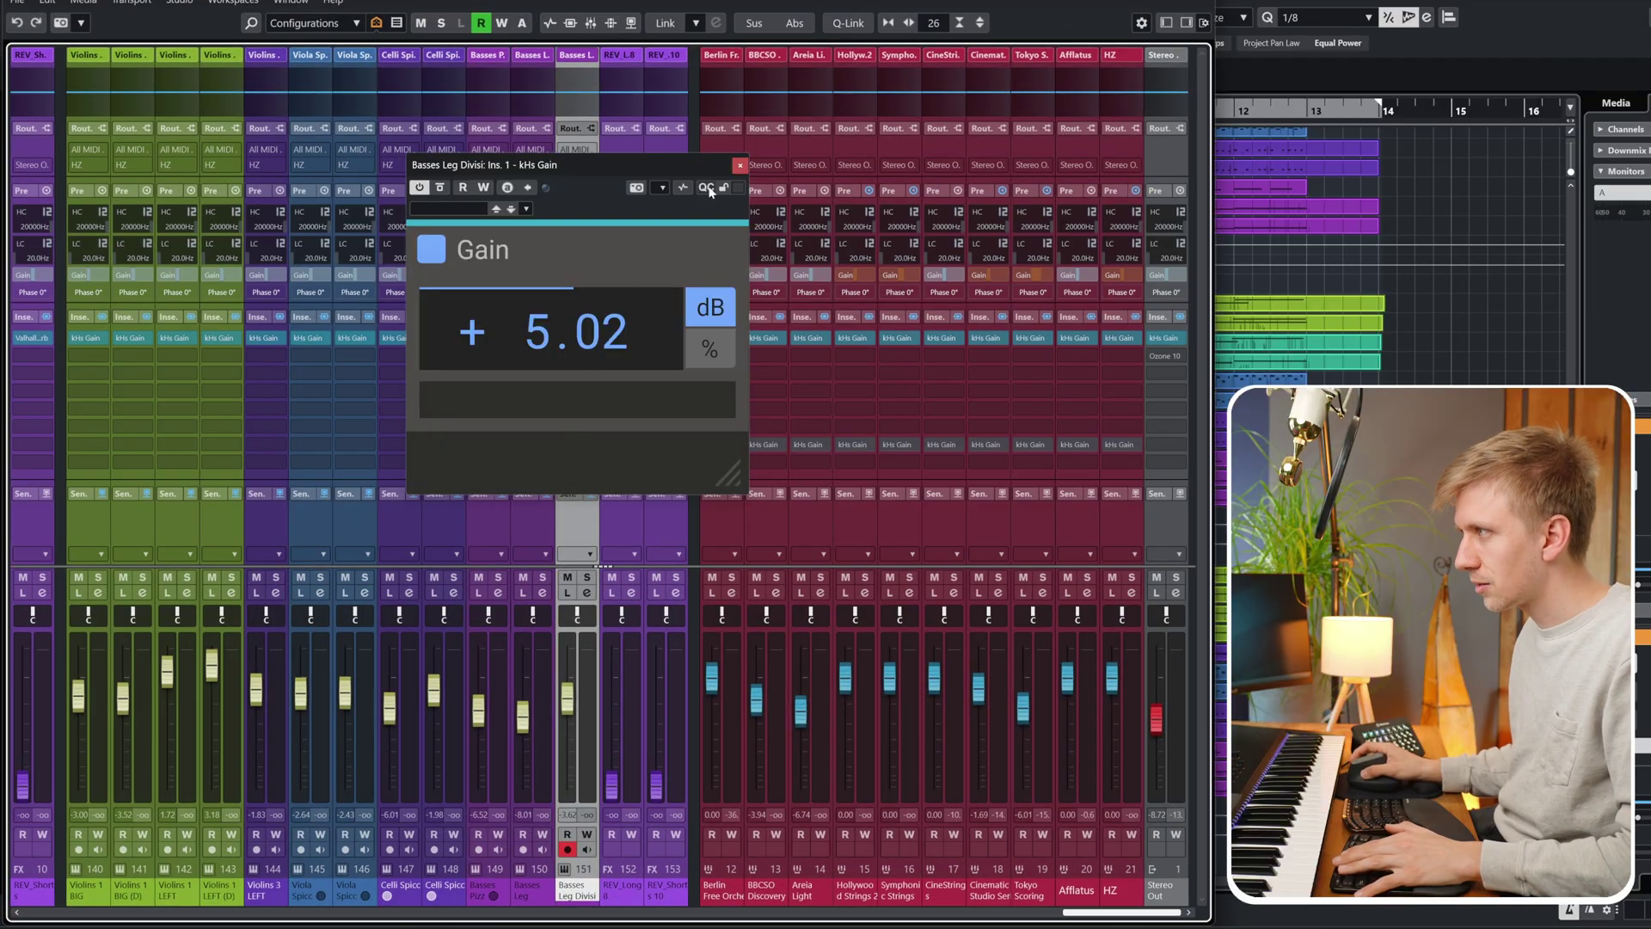
Close the kHs Gain plugin window and bypass the Pro-MB insert on Basses Leg Divisi
{"action": "left_click", "coordinate": [740, 165]}
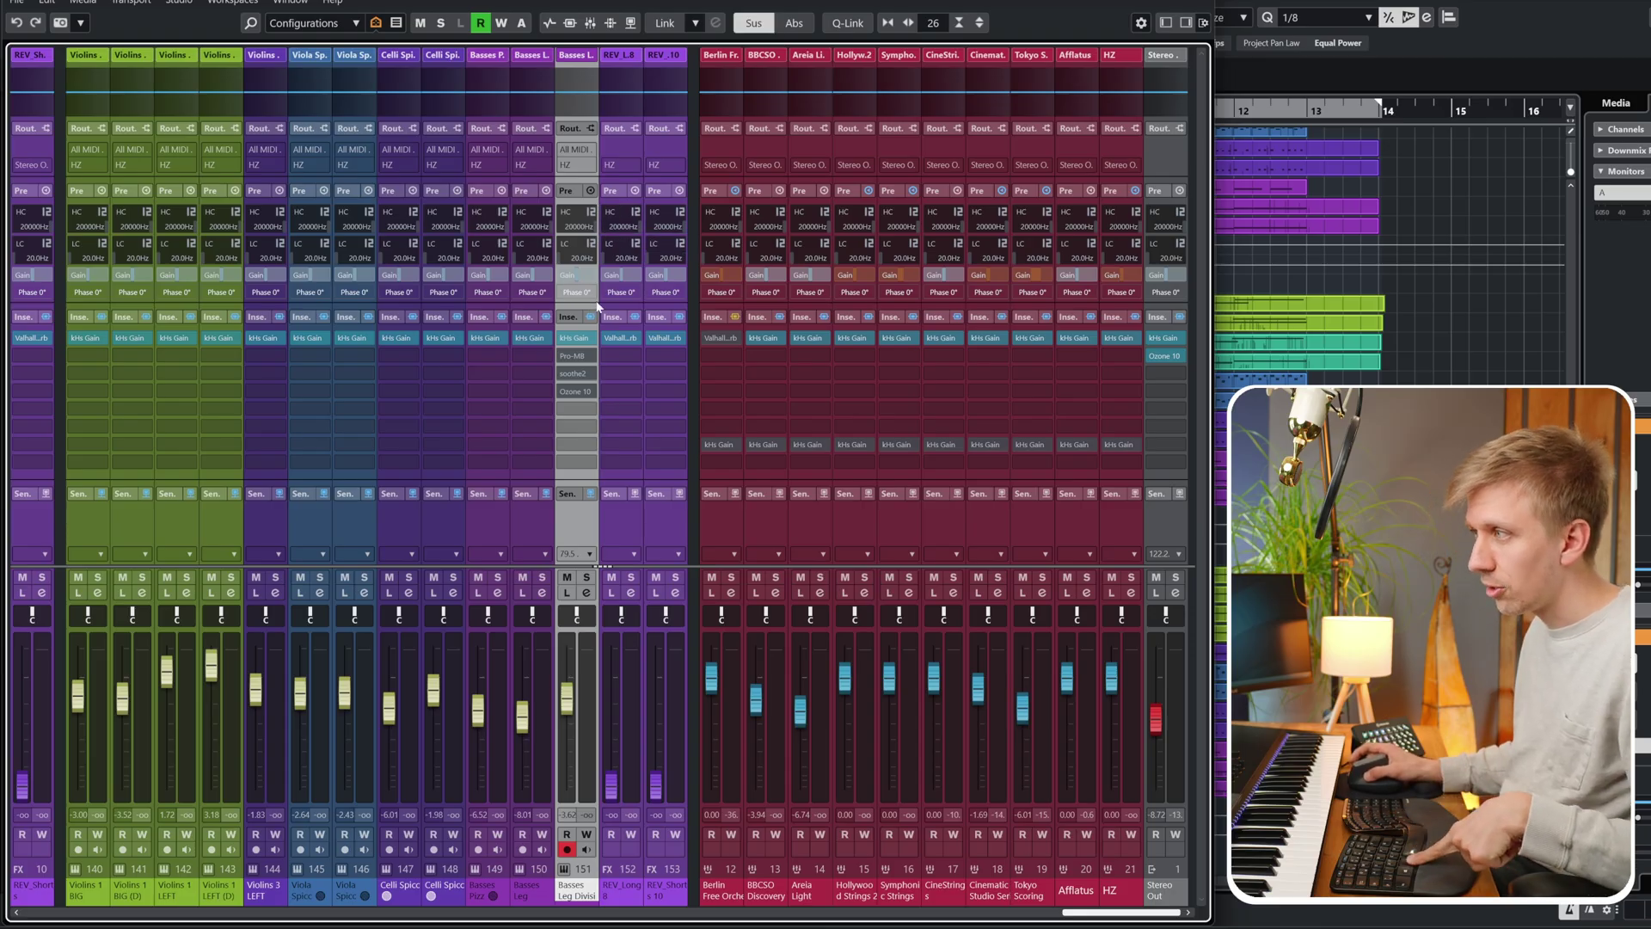
{"action": "left_click", "coordinate": [565, 355]}
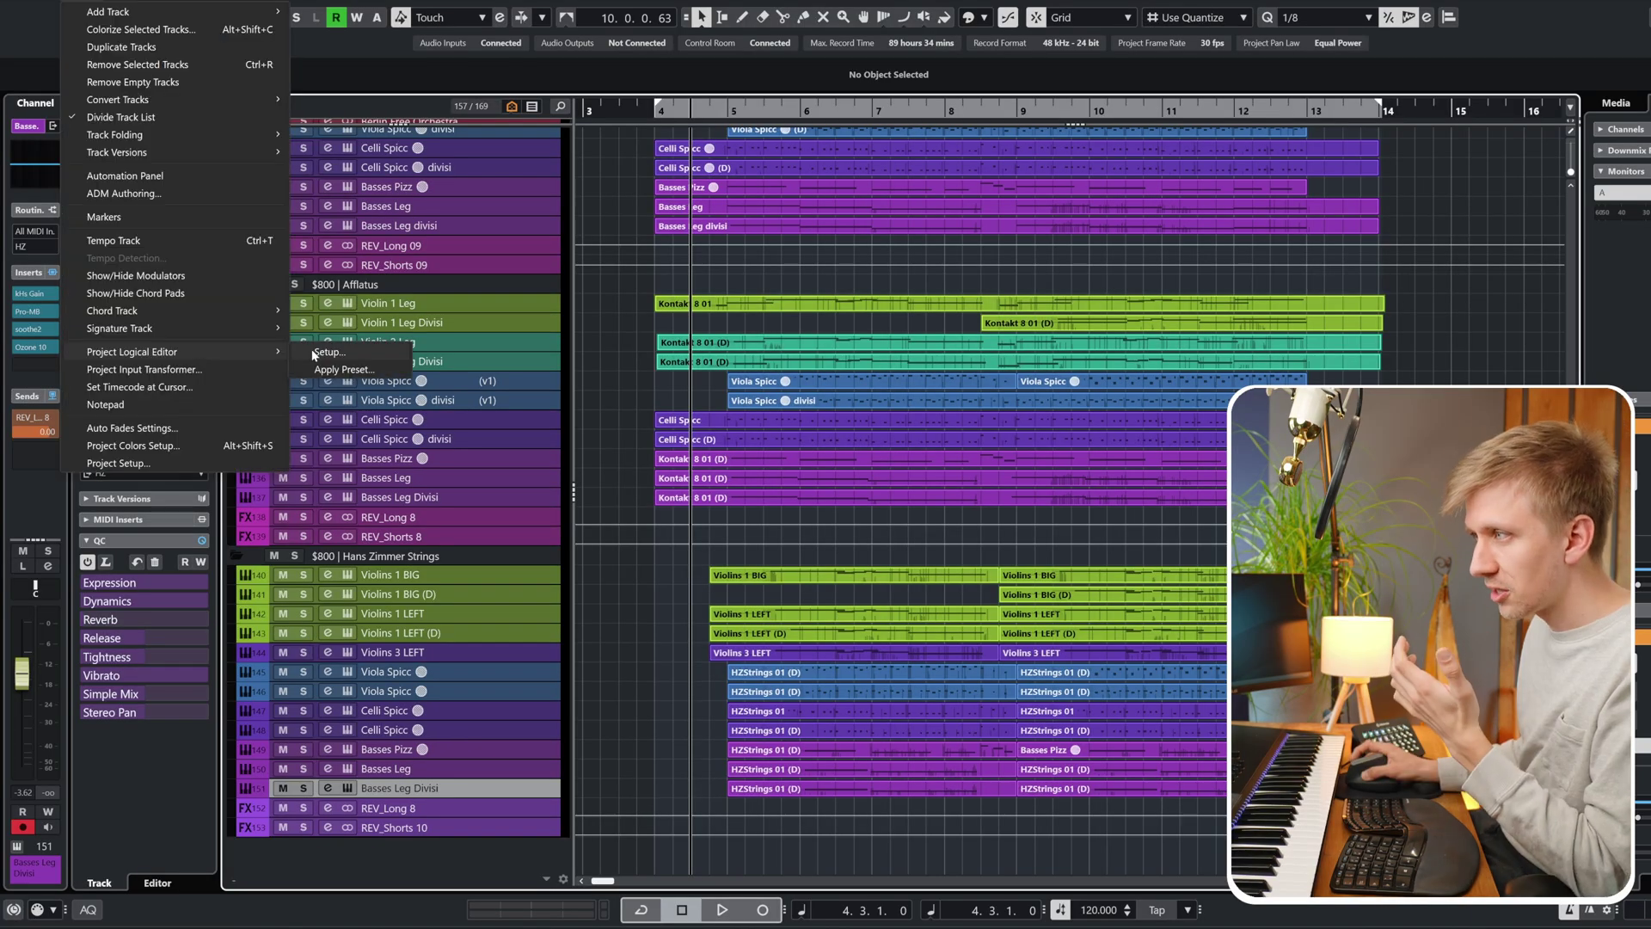
Browse the Project Logical Editor presets, then filter Key Commands by 'logical' and expand Process Logical Preset
{"action": "left_click", "coordinate": [194, 353]}
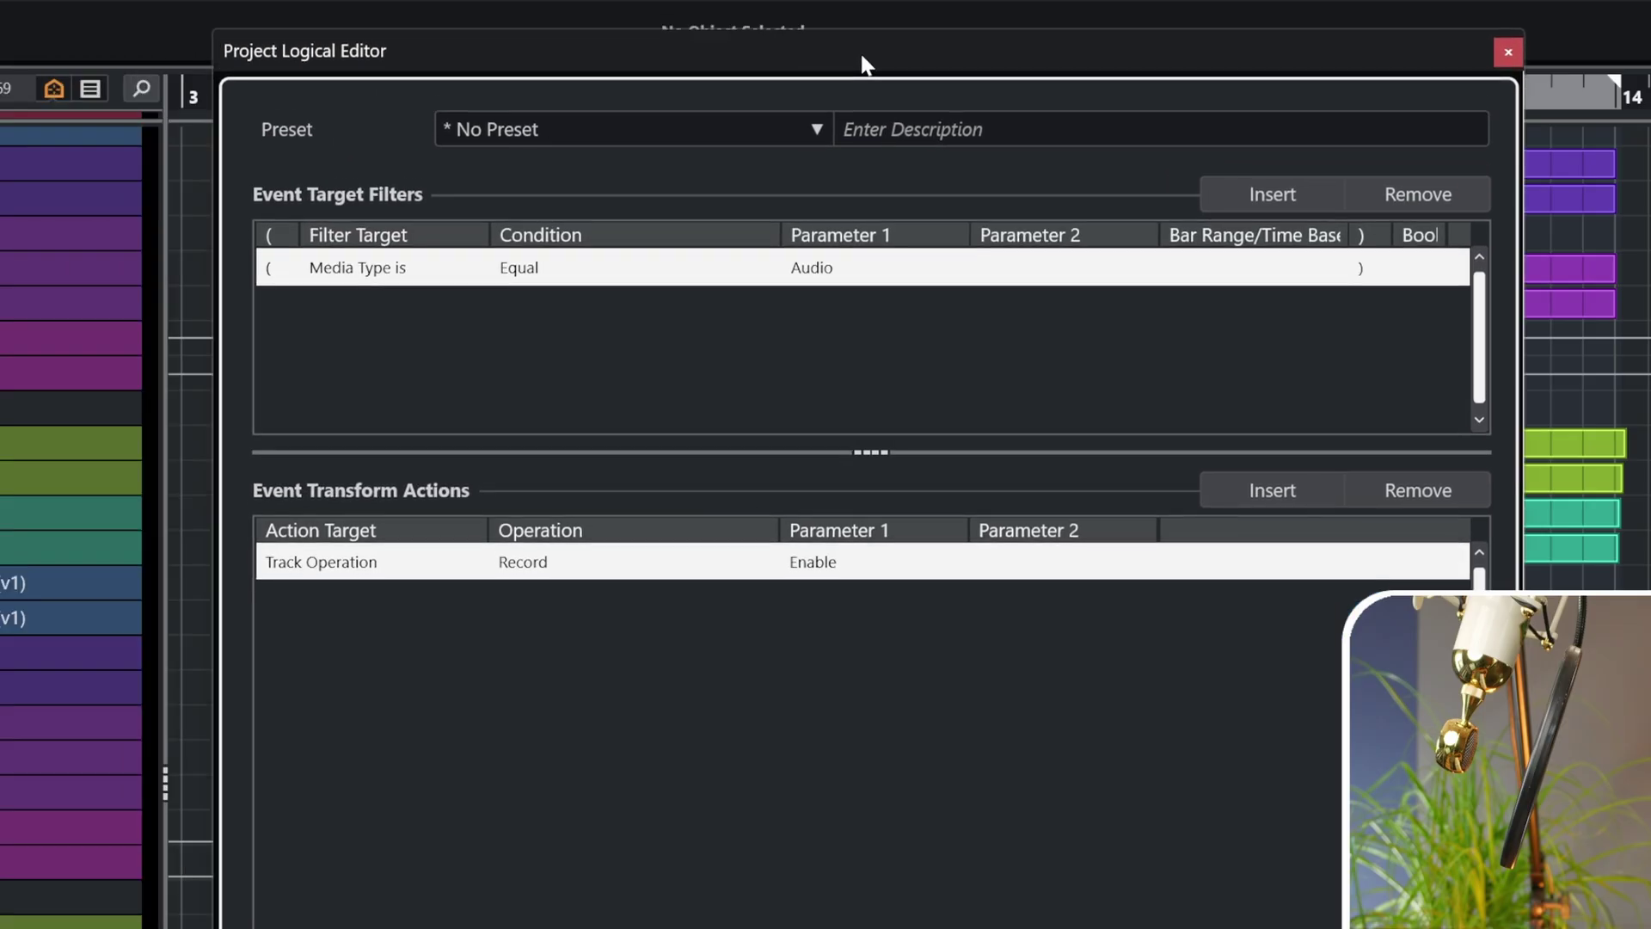
{"action": "left_click", "coordinate": [653, 146]}
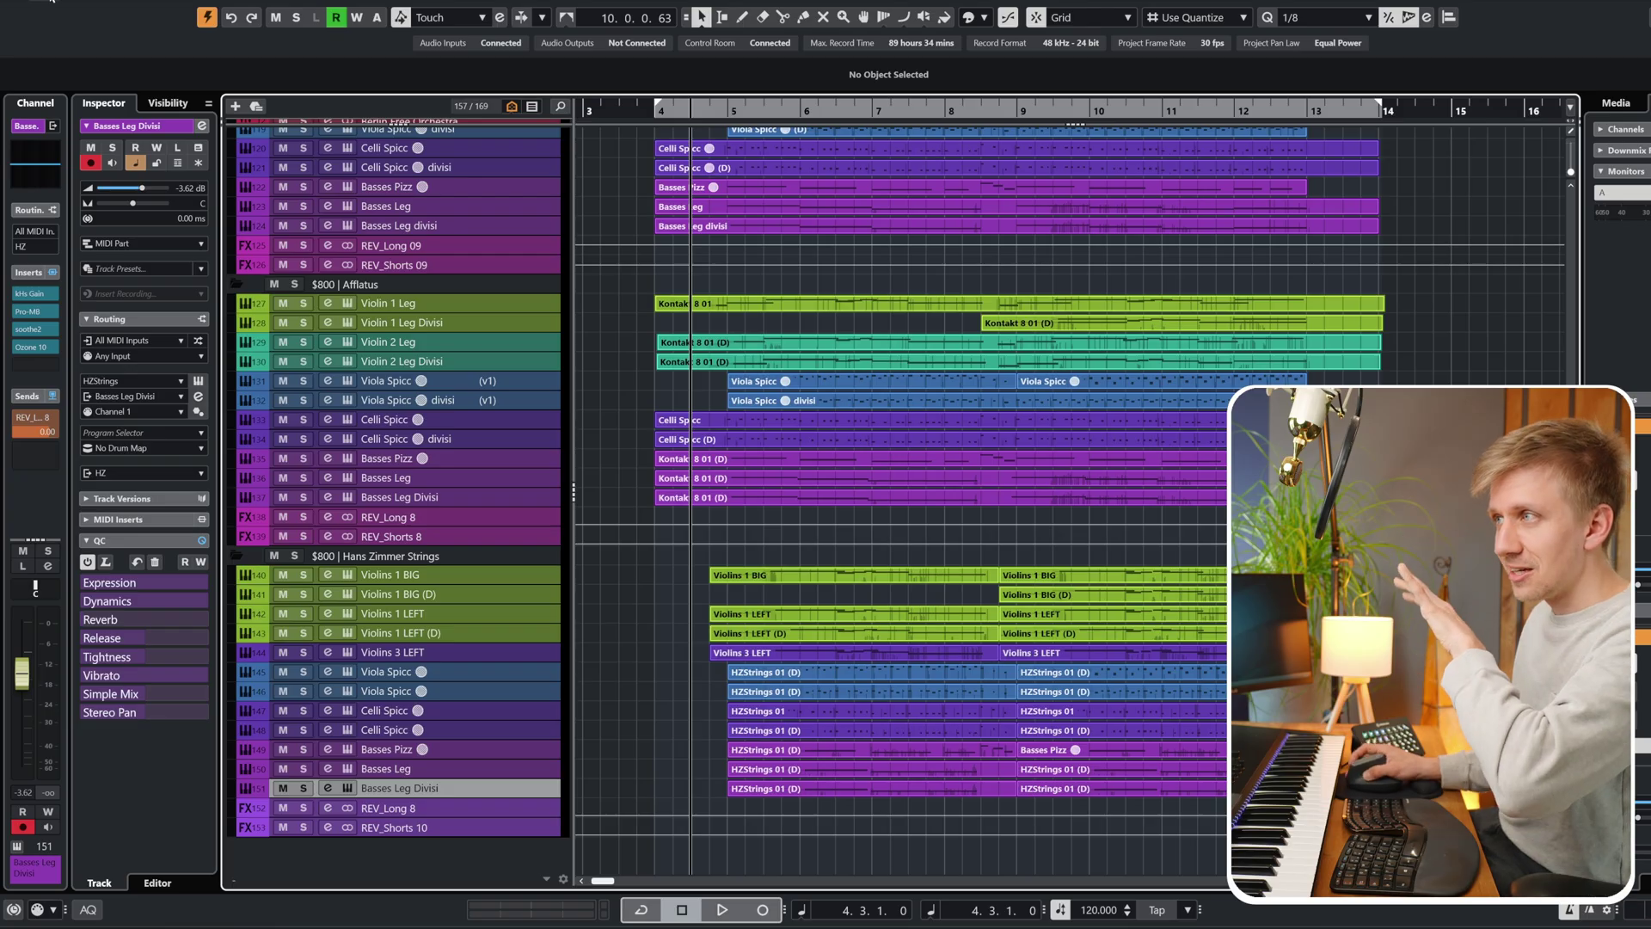
{"action": "left_click", "coordinate": [49, 2]}
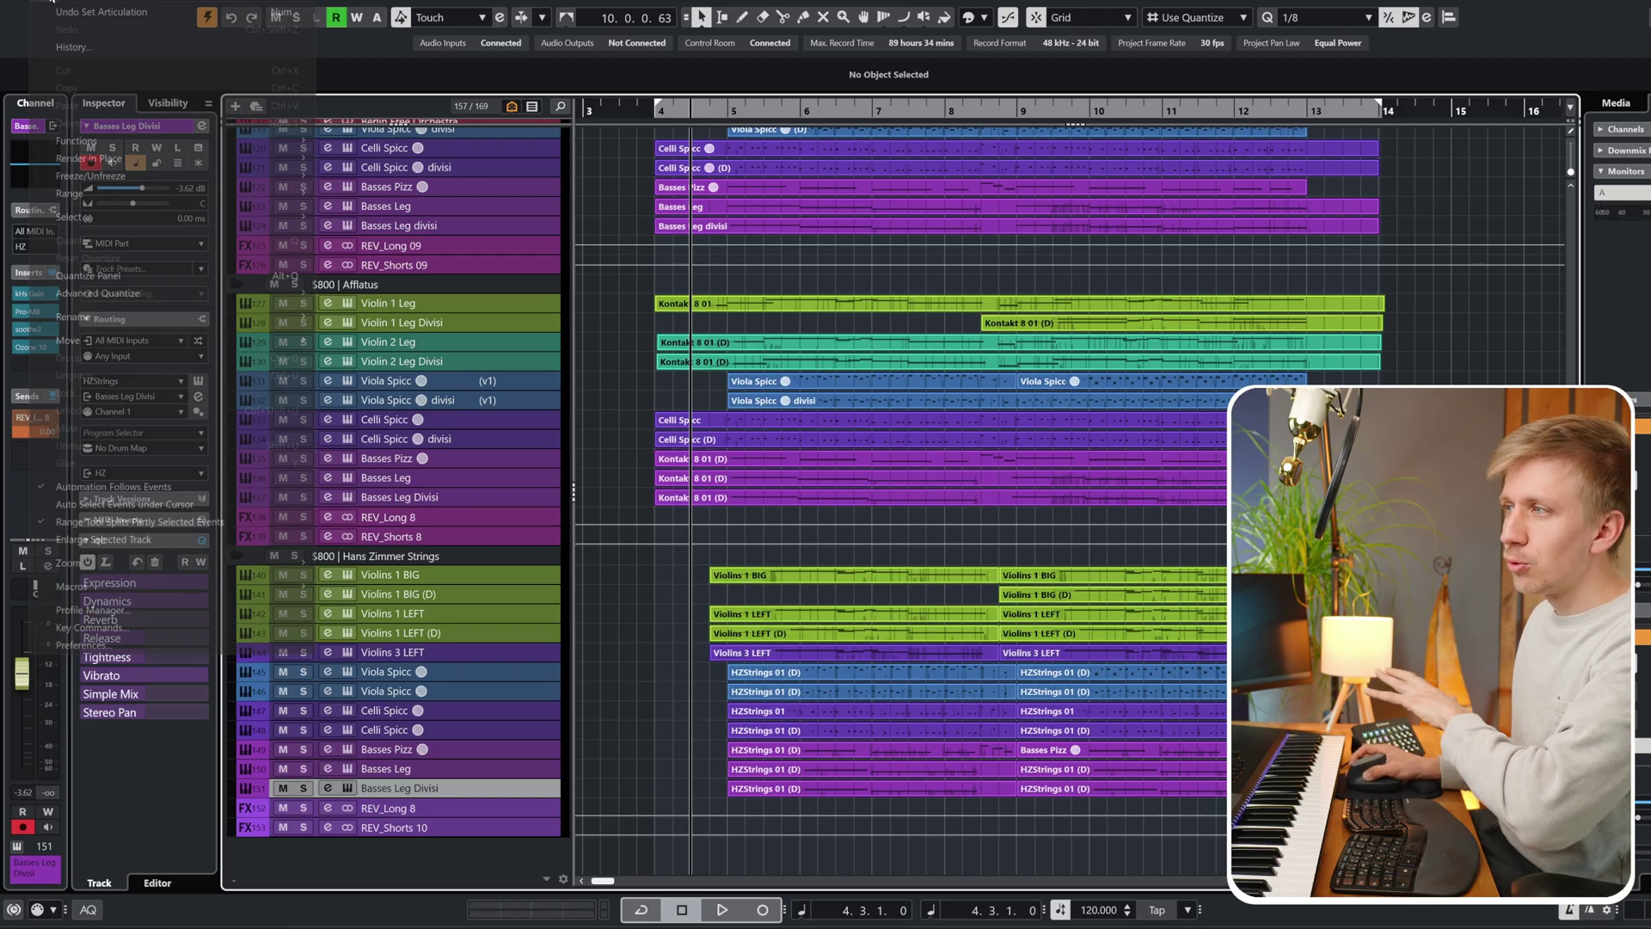
{"action": "left_click", "coordinate": [131, 628]}
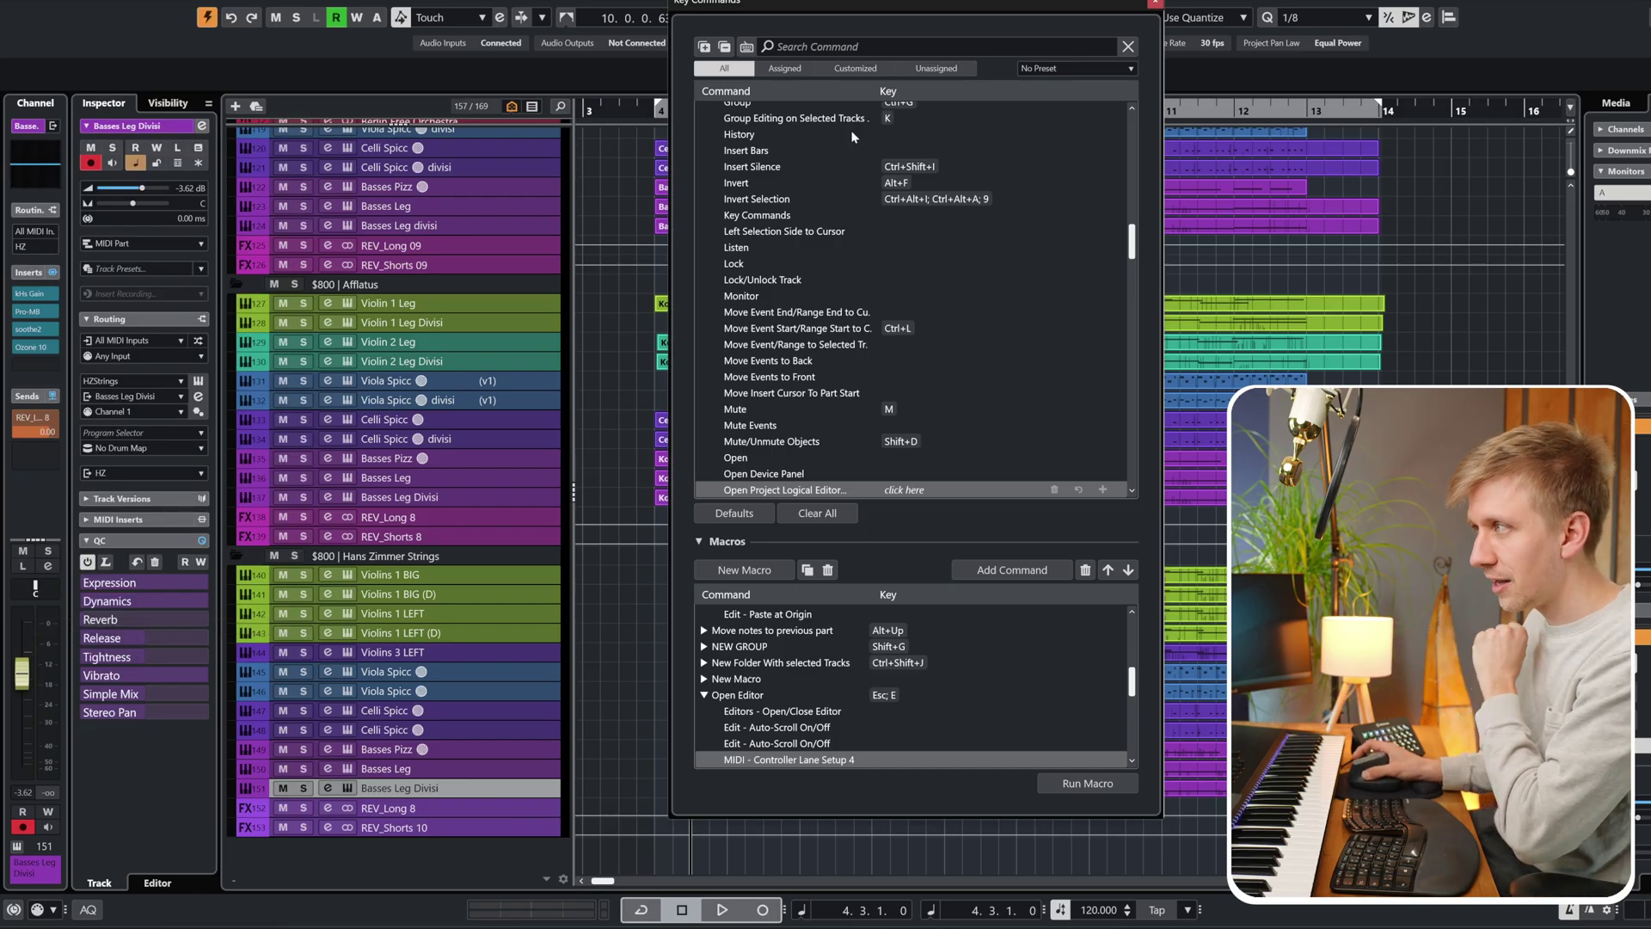
{"action": "type", "text": "logical"}
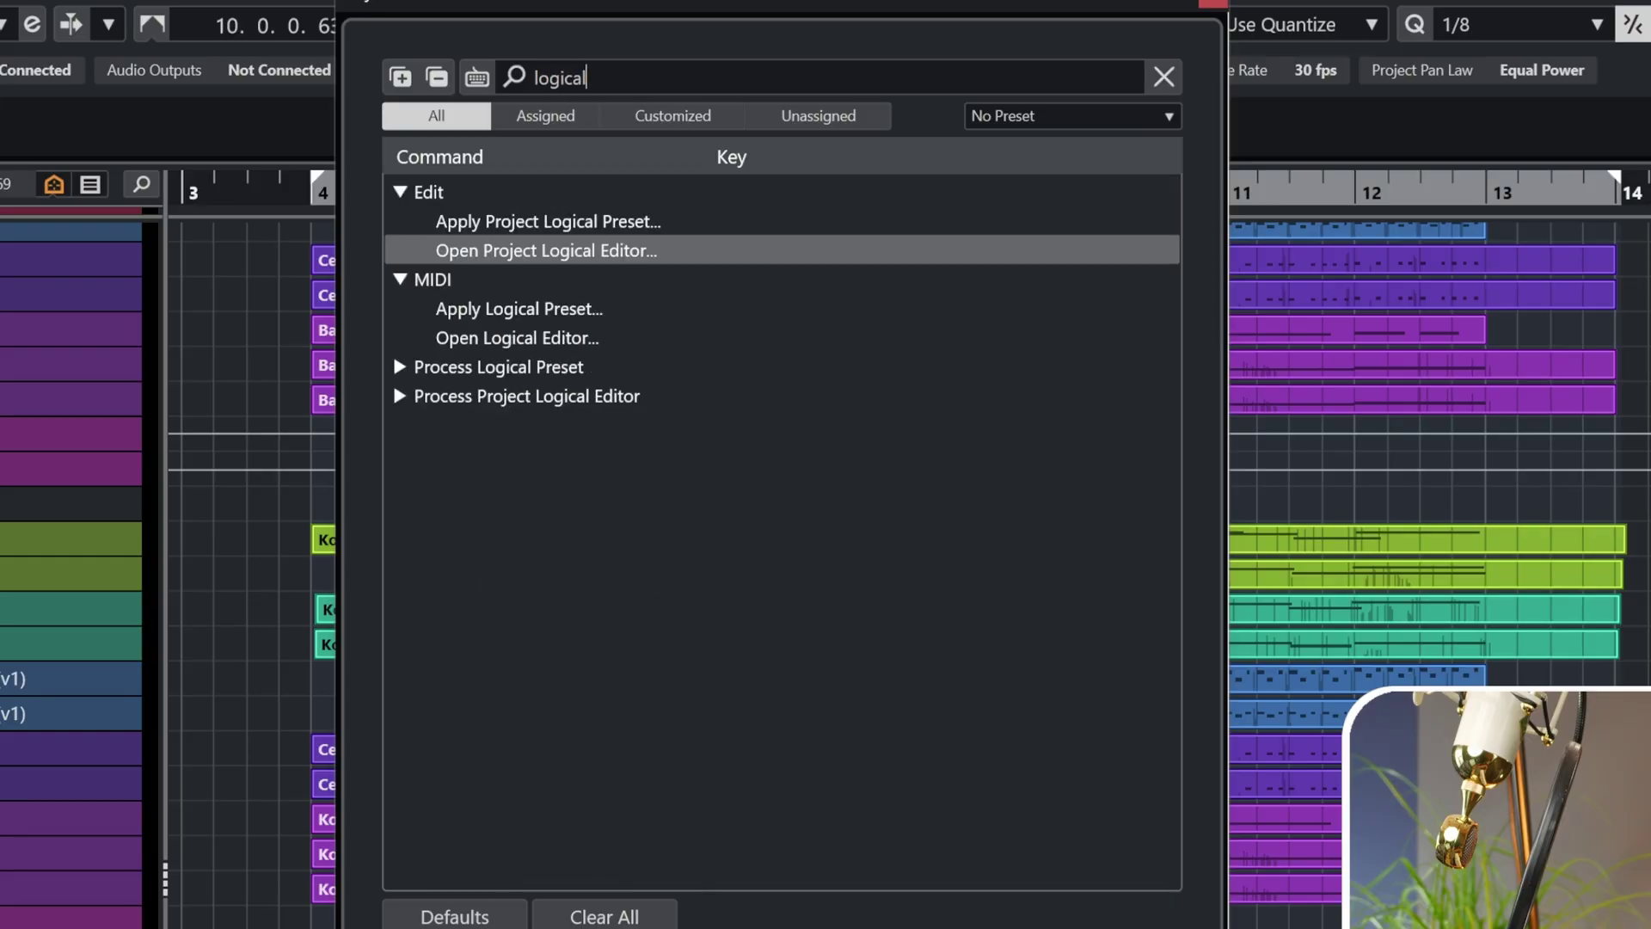
{"action": "left_click", "coordinate": [399, 368]}
{"action": "left_click_drag", "start_coordinate": [1171, 206], "coordinate": [1180, 916]}
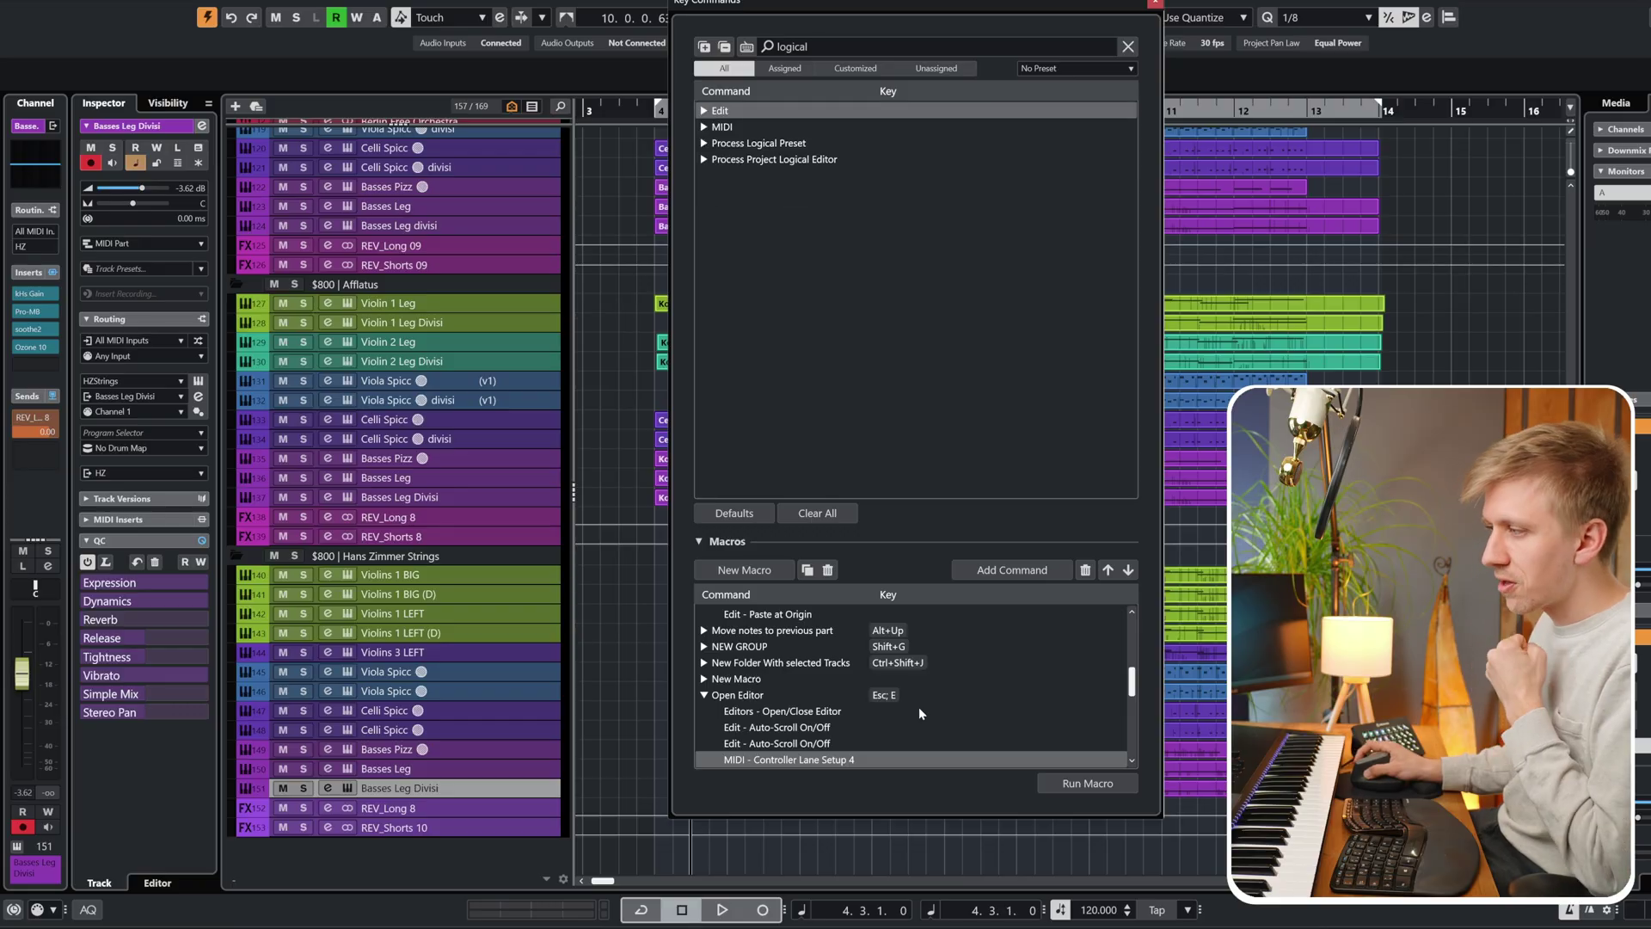
{"action": "left_click", "coordinate": [703, 695]}
{"action": "scroll", "coordinate": [714, 714], "scroll_direction": "up", "scroll_amount": 3}
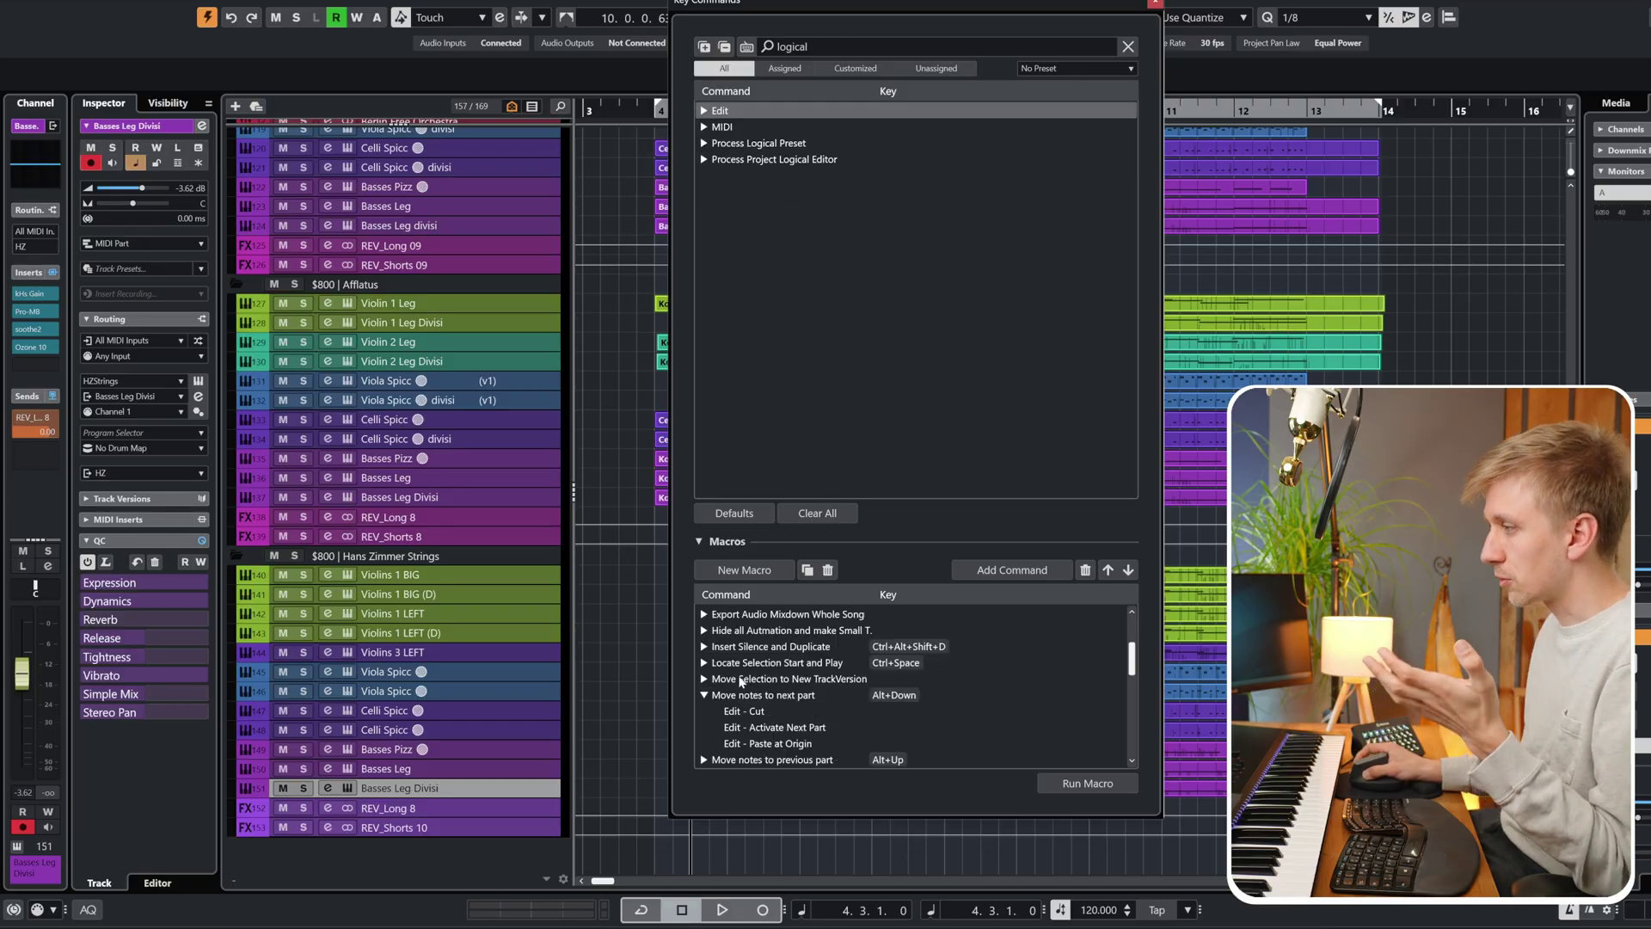
{"action": "scroll", "coordinate": [717, 734], "scroll_direction": "down", "scroll_amount": 2}
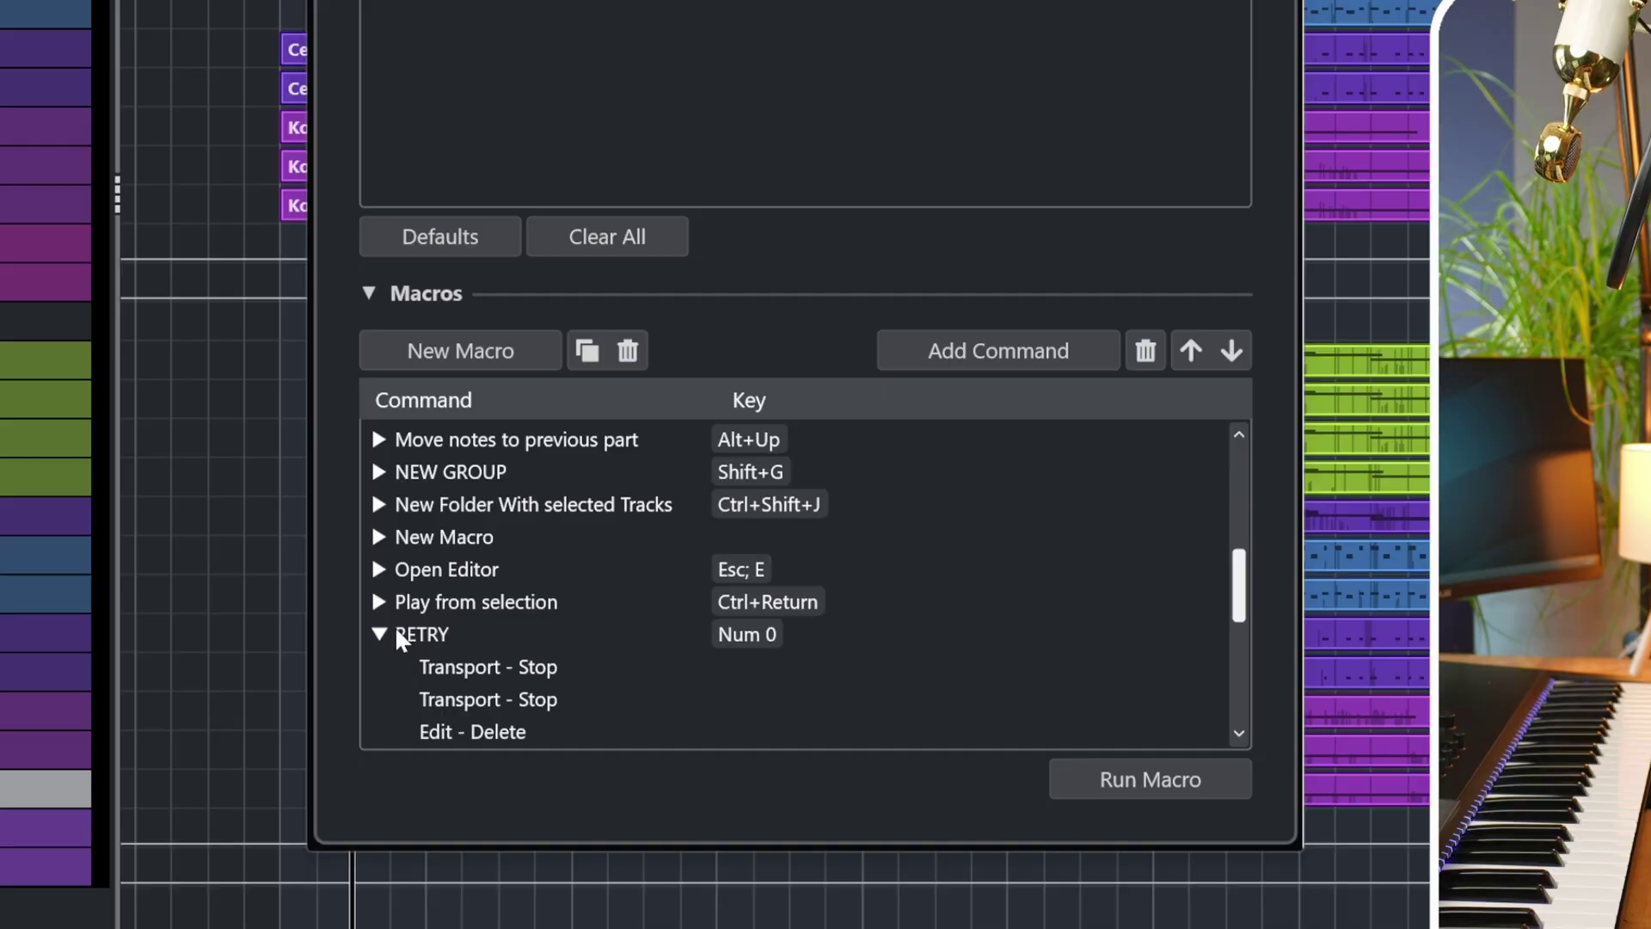
{"action": "left_click", "coordinate": [708, 710]}
{"action": "scroll", "coordinate": [709, 708], "scroll_direction": "up", "scroll_amount": 3}
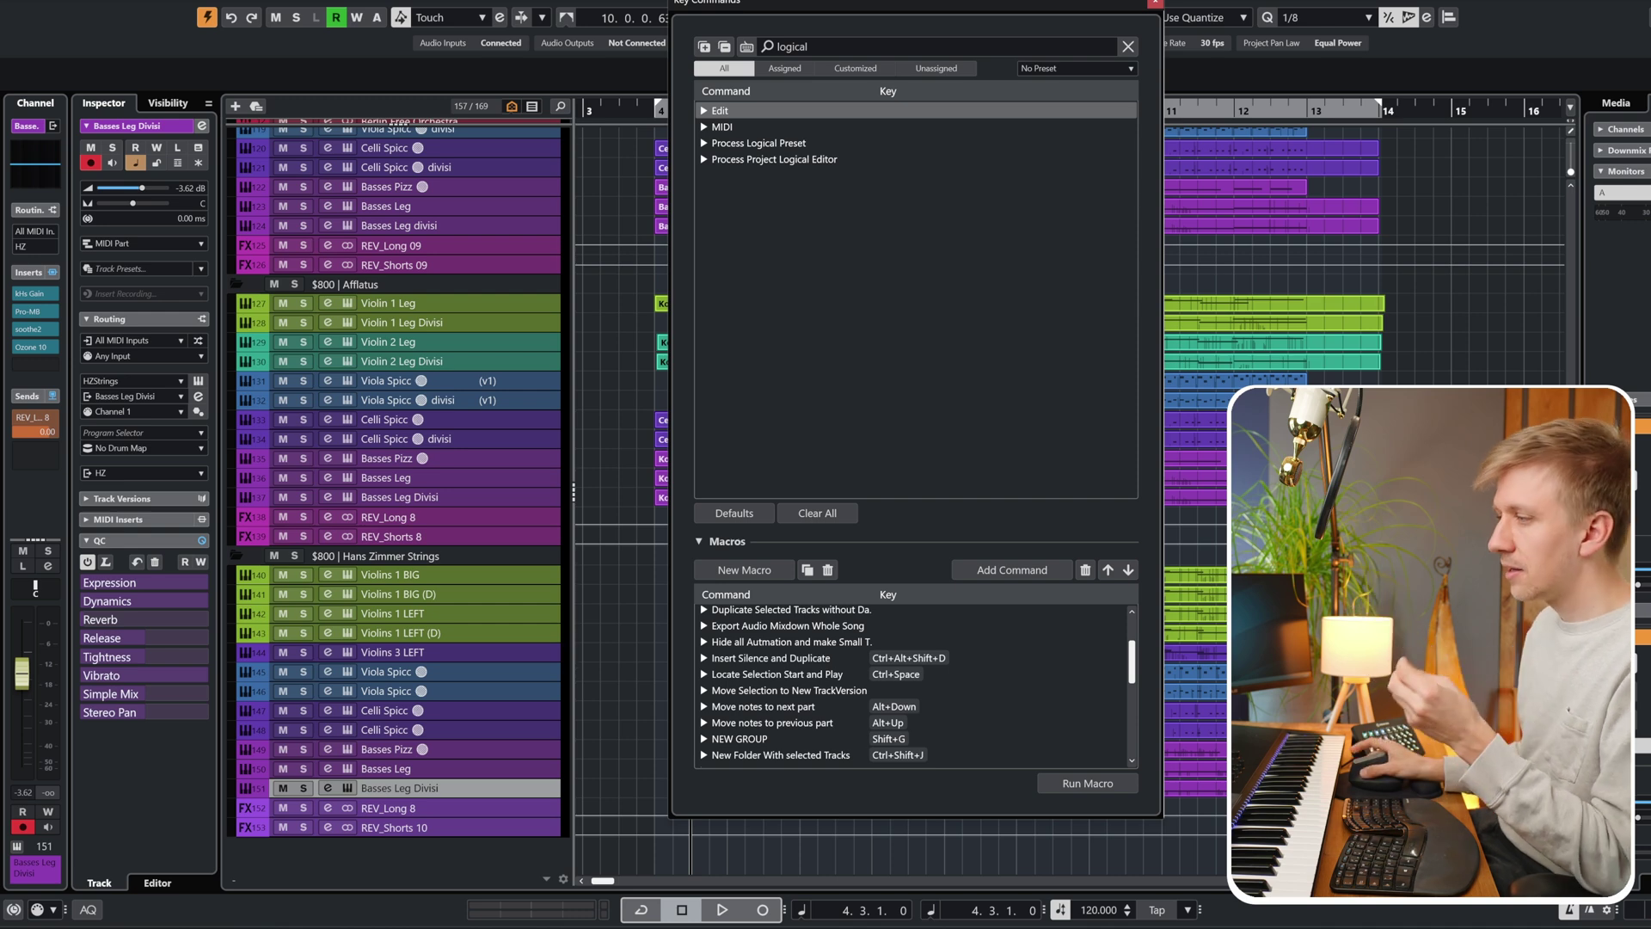
{"action": "scroll", "coordinate": [1138, 651], "scroll_direction": "down", "scroll_amount": 4}
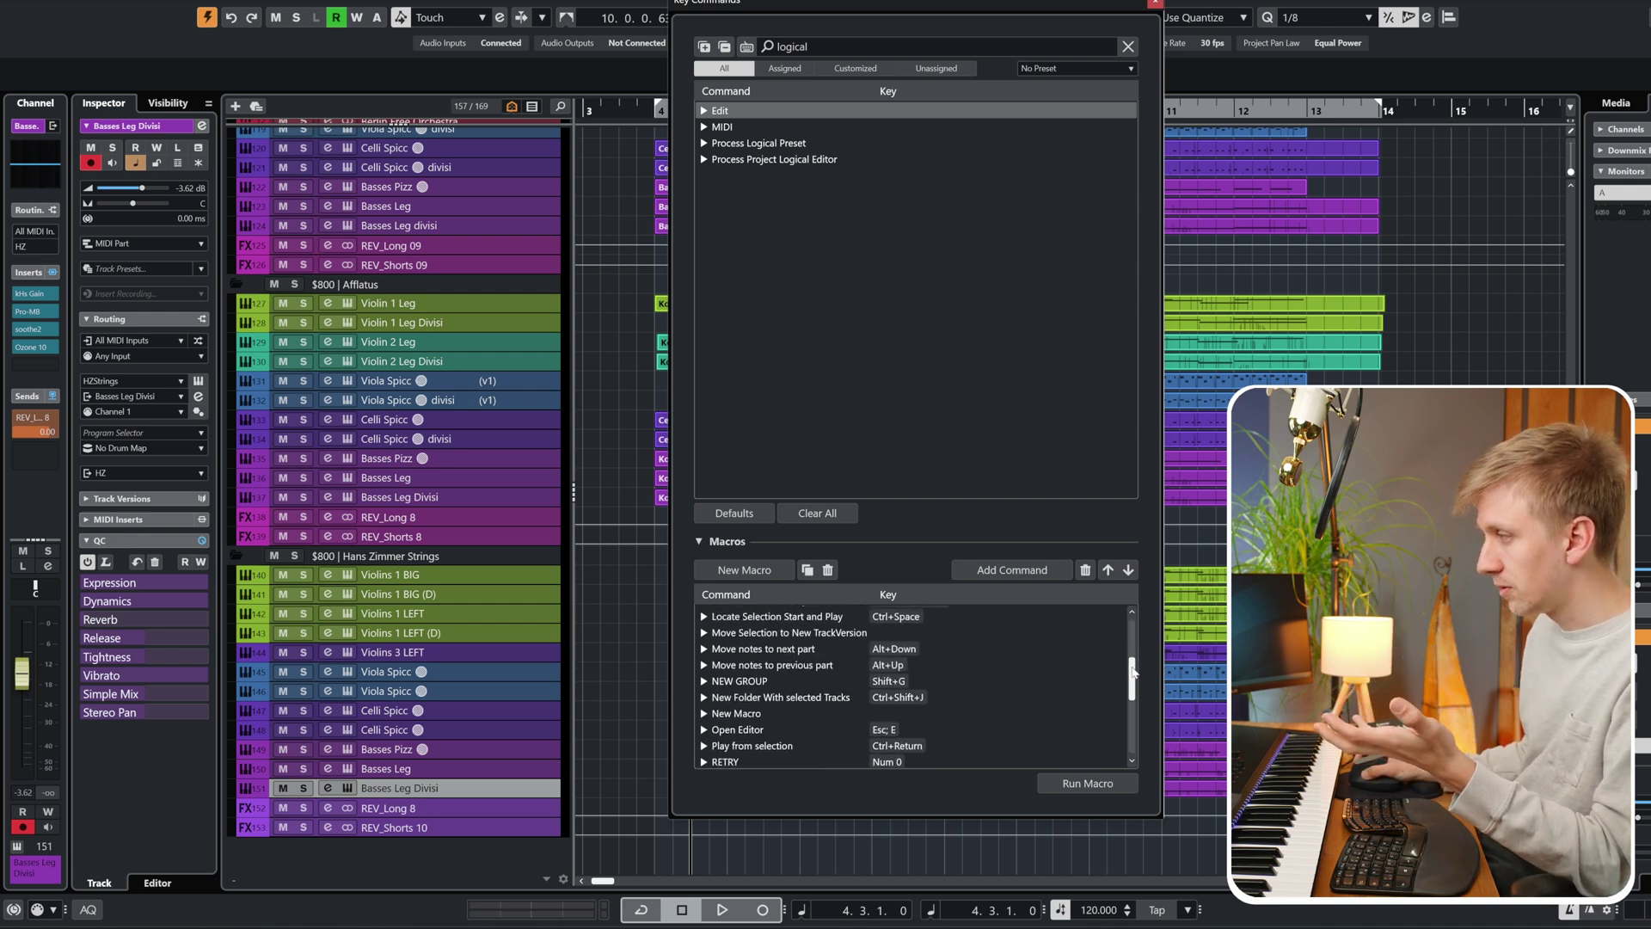
{"action": "scroll", "coordinate": [1118, 663], "scroll_direction": "up", "scroll_amount": 4}
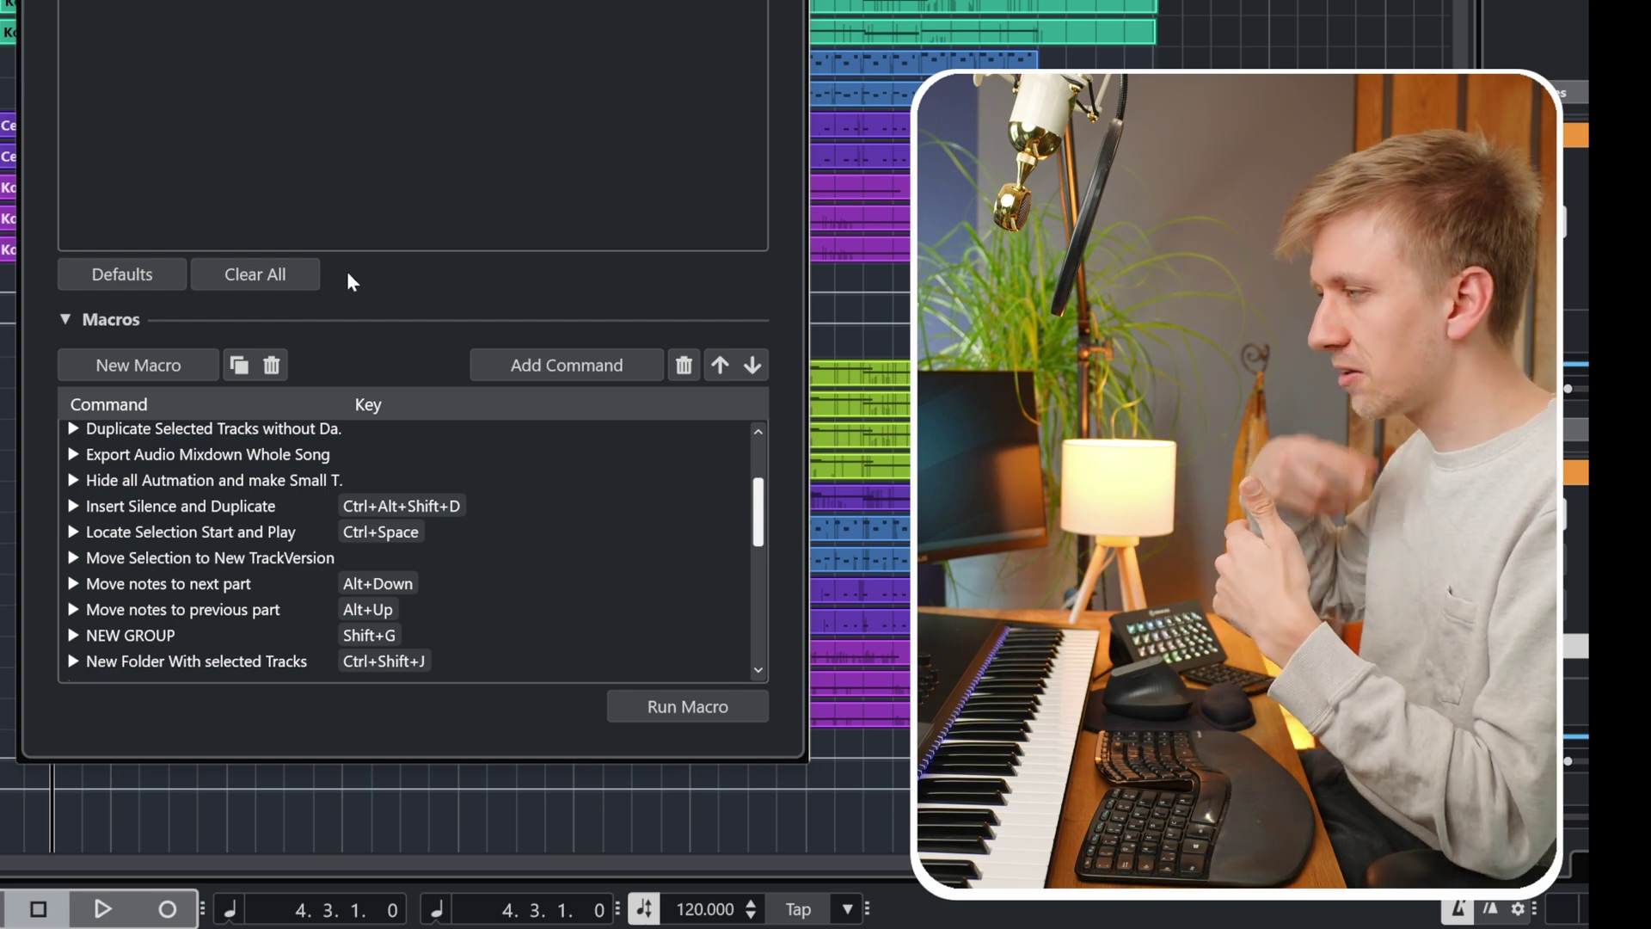
{"action": "scroll", "coordinate": [164, 591], "scroll_direction": "down", "scroll_amount": 5}
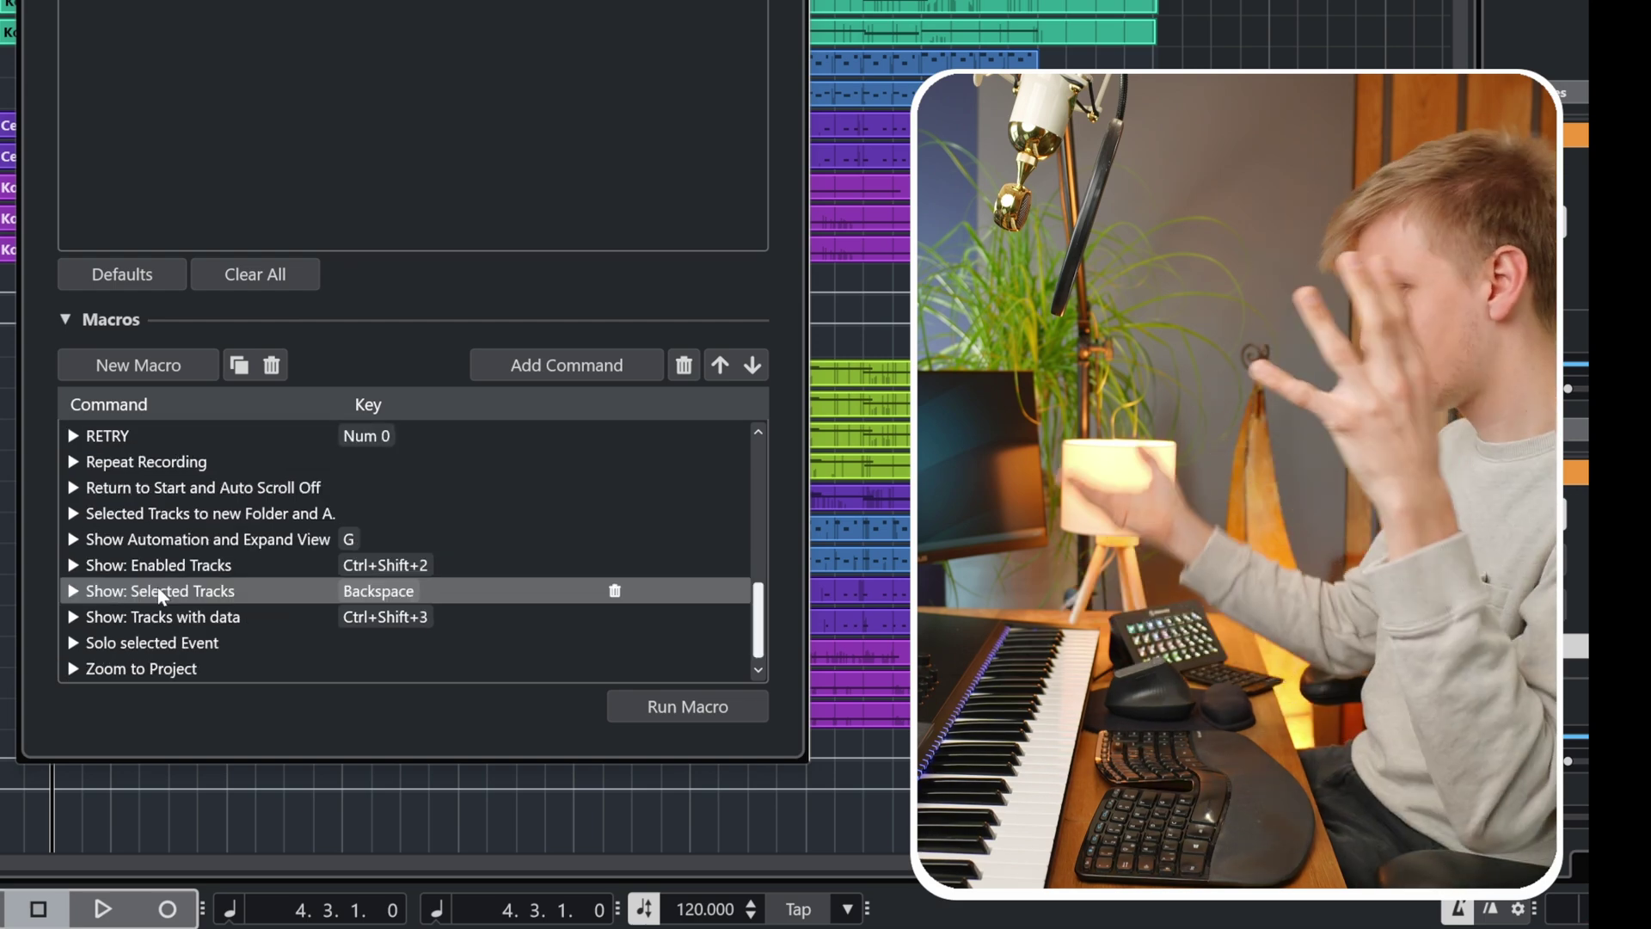